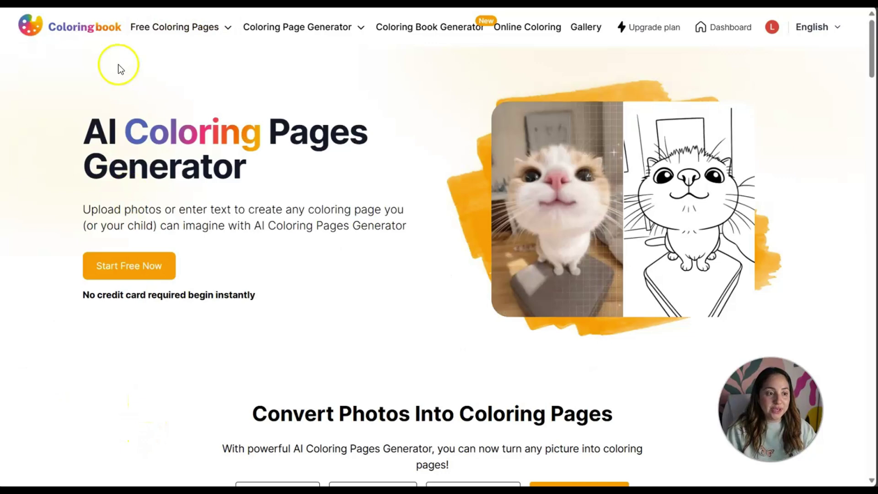
Show the Free Coloring Pages menu with its featured, popular and 2025 new themes
{"action": "mouse_move", "coordinate": [152, 28]}
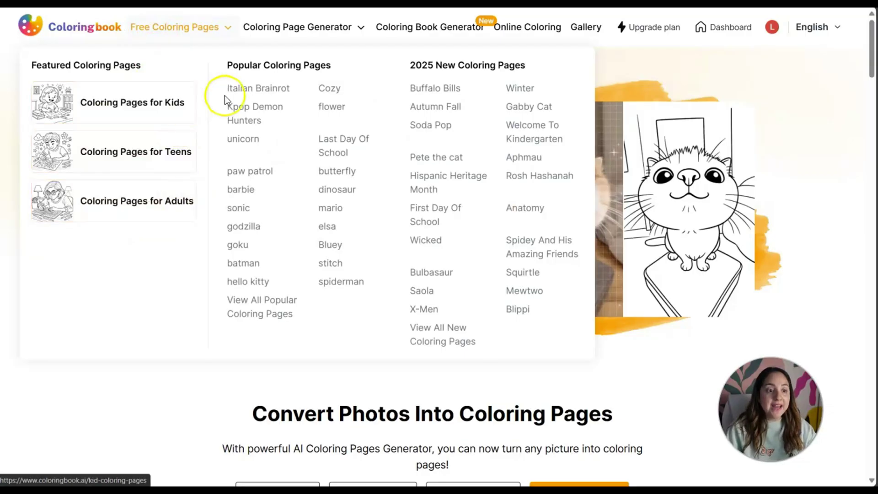
{"action": "mouse_move", "coordinate": [206, 26]}
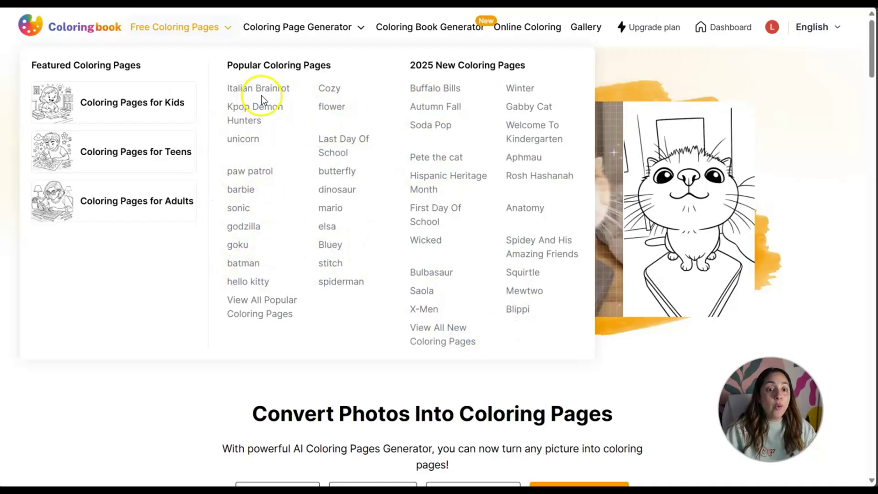
Open the Dashboard's photo converter and upload a portrait photo
{"action": "left_click", "coordinate": [731, 28]}
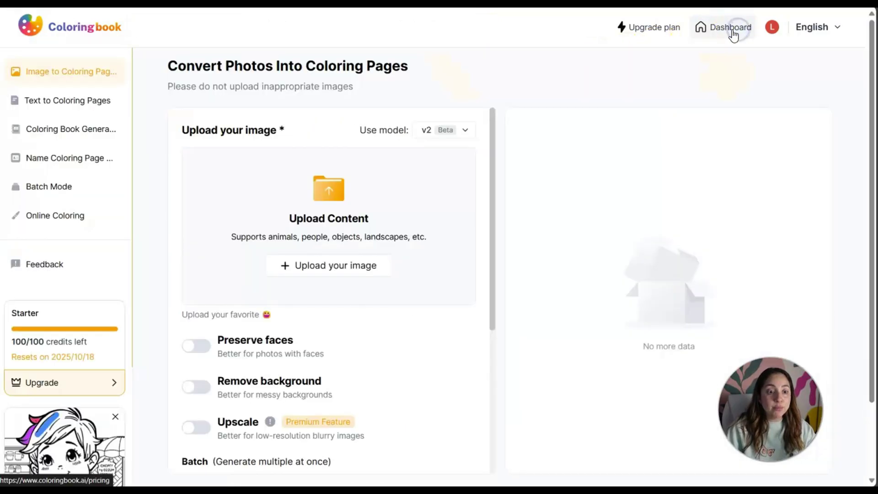
{"action": "left_click", "coordinate": [315, 269]}
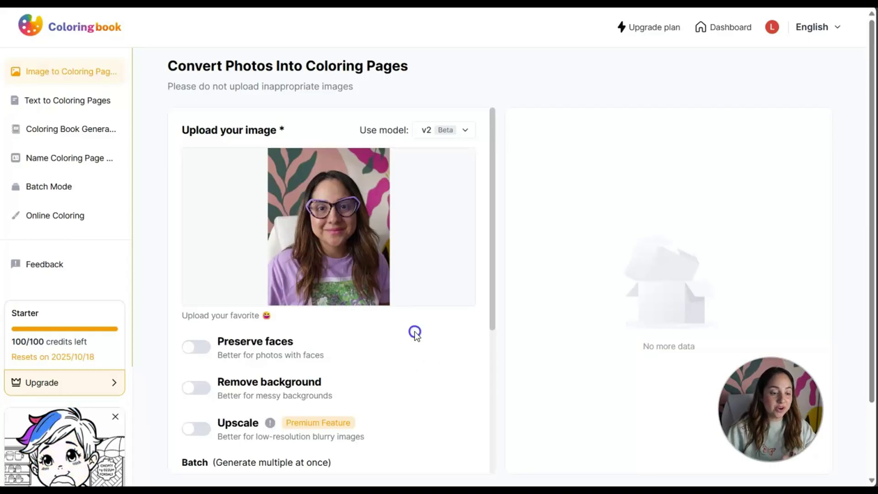
Turn on Preserve faces and Remove background for the uploaded portrait
{"action": "scroll", "coordinate": [414, 331], "scroll_direction": "down", "scroll_amount": 3}
{"action": "scroll", "coordinate": [415, 355], "scroll_direction": "down", "scroll_amount": 2}
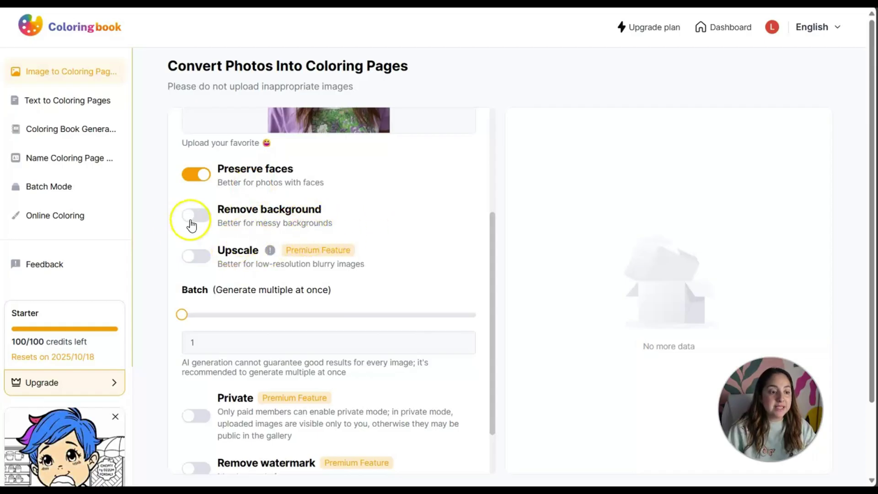
{"action": "left_click", "coordinate": [203, 217]}
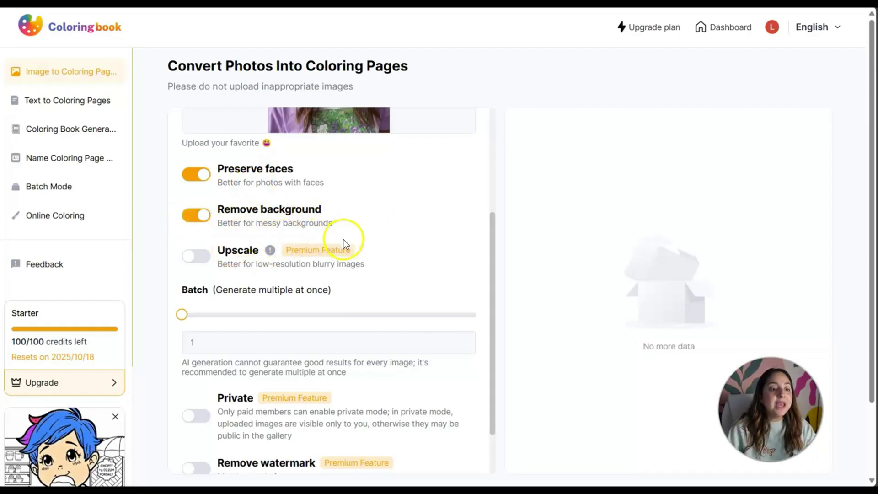
{"action": "mouse_move", "coordinate": [269, 252]}
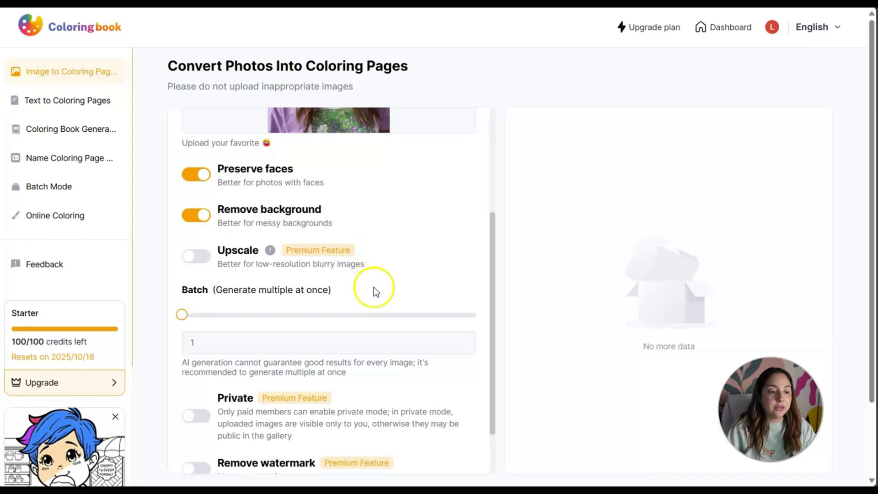
Set the Batch field to 4 images
{"action": "scroll", "coordinate": [364, 292], "scroll_direction": "down", "scroll_amount": 2}
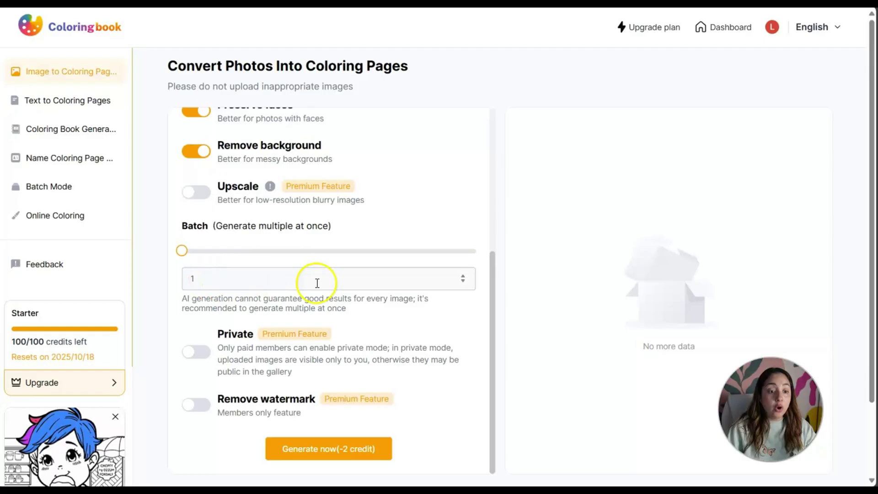
{"action": "left_click", "coordinate": [463, 276]}
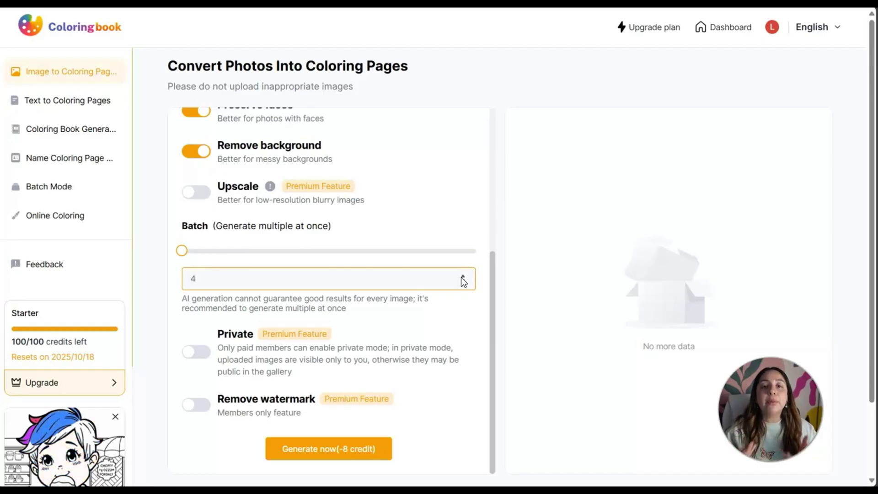
{"action": "left_click", "coordinate": [462, 280]}
{"action": "left_click", "coordinate": [327, 293]}
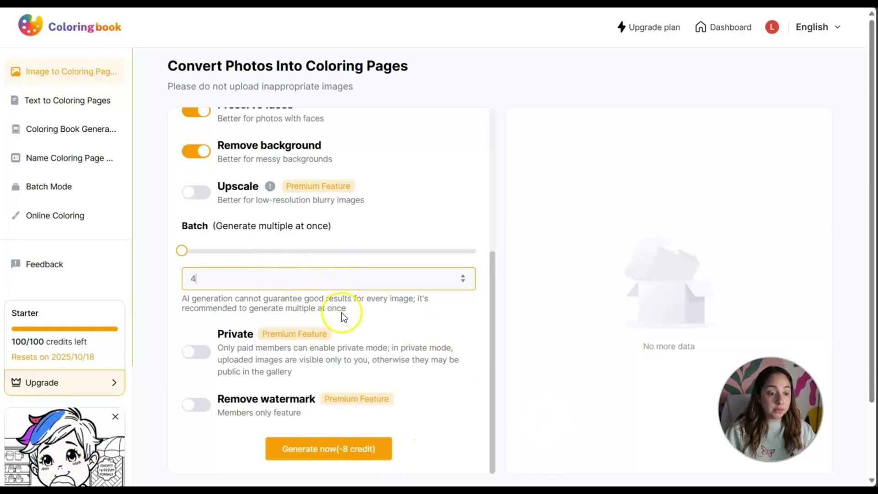
{"action": "scroll", "coordinate": [462, 414], "scroll_direction": "up", "scroll_amount": 2}
{"action": "scroll", "coordinate": [459, 415], "scroll_direction": "down", "scroll_amount": 2}
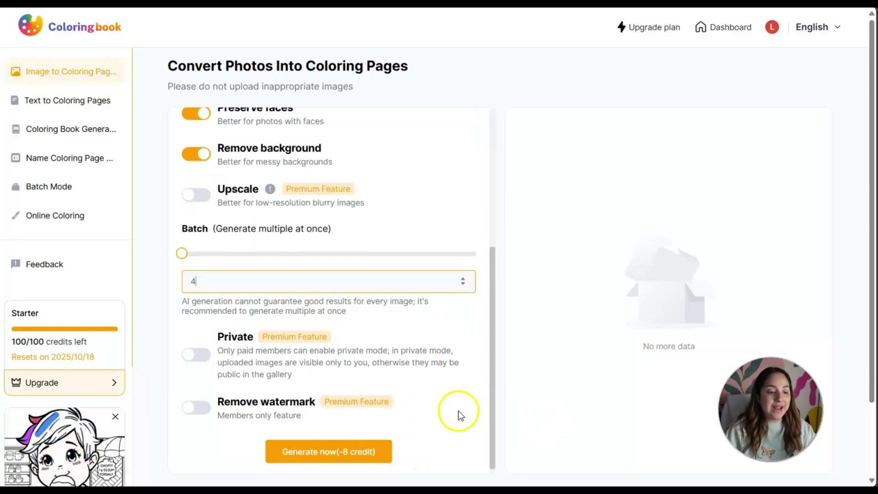
Generate four portrait coloring pages for 8 credits and review the line-art results
{"action": "left_click", "coordinate": [321, 454]}
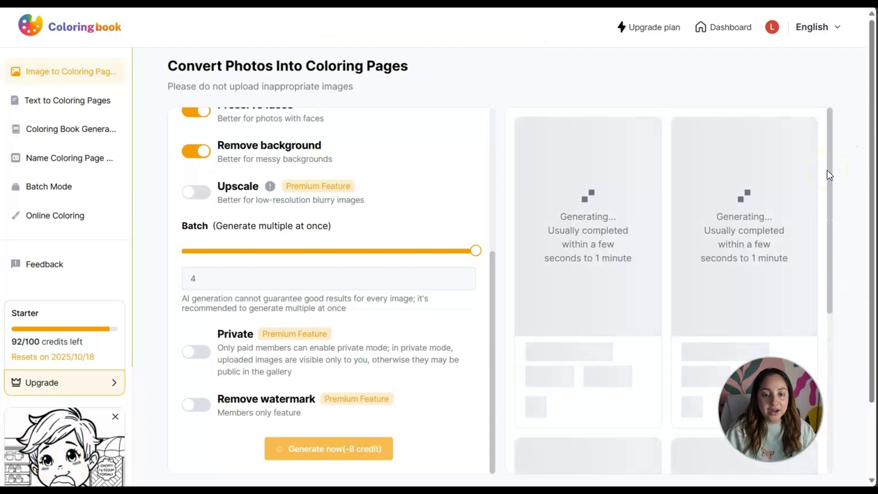
{"action": "scroll", "coordinate": [830, 177], "scroll_direction": "down", "scroll_amount": 5}
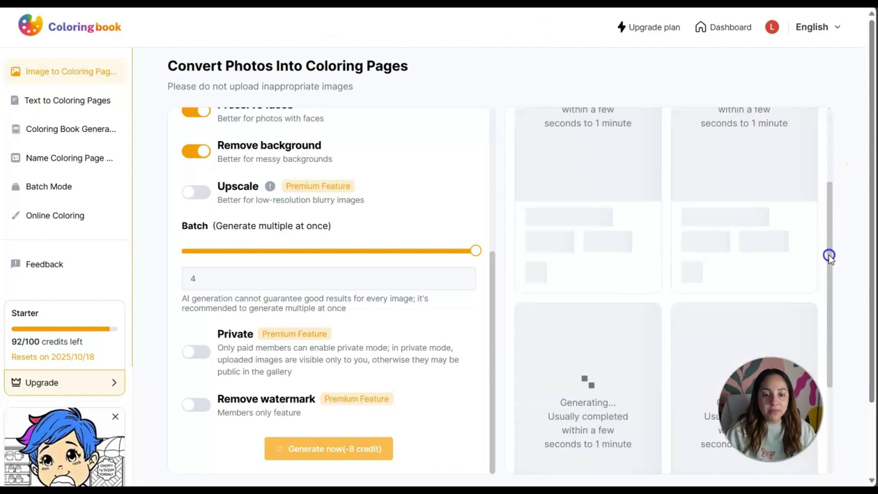
{"action": "scroll", "coordinate": [845, 312], "scroll_direction": "up", "scroll_amount": 5}
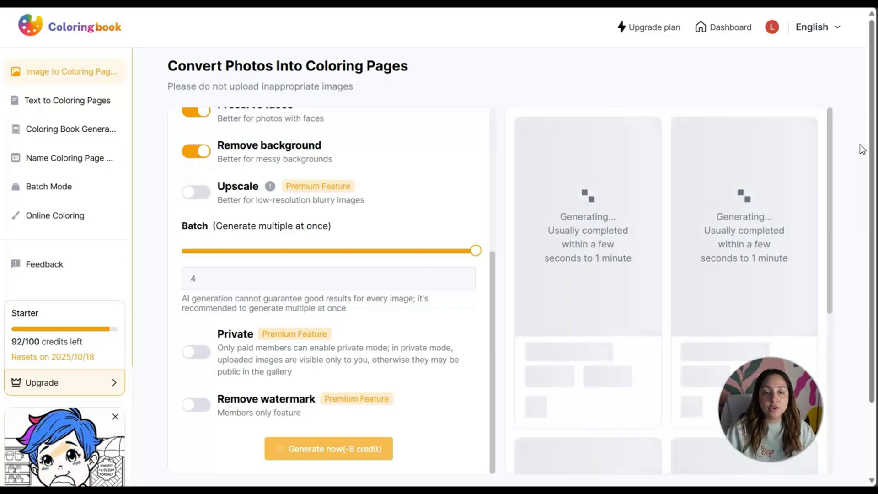
{"action": "left_click", "coordinate": [832, 149]}
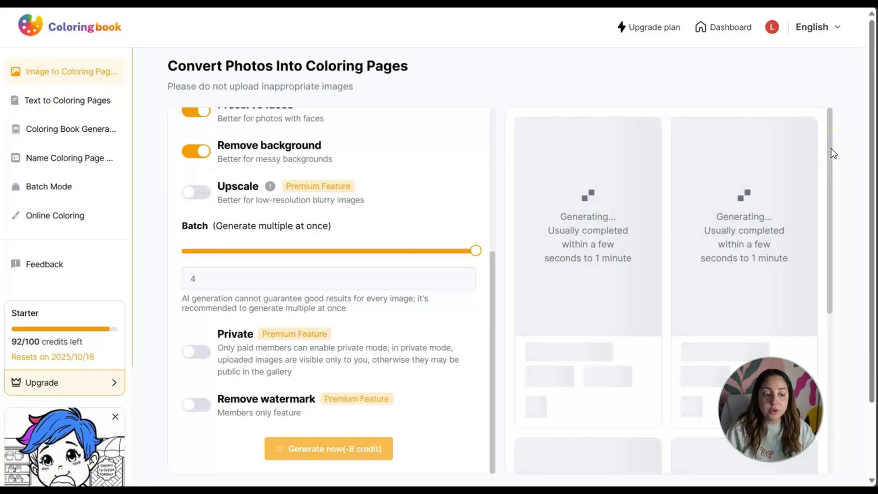
{"action": "left_click", "coordinate": [691, 215]}
{"action": "left_click", "coordinate": [745, 298]}
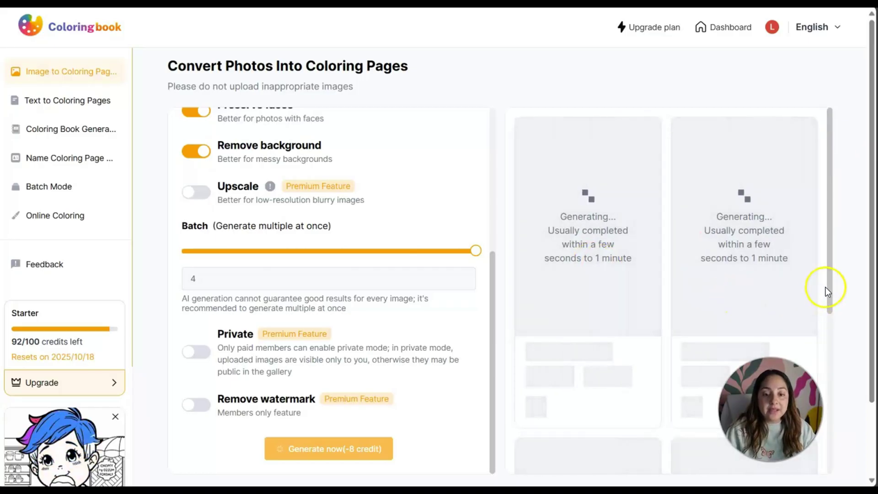
{"action": "scroll", "coordinate": [824, 288], "scroll_direction": "down", "scroll_amount": 3}
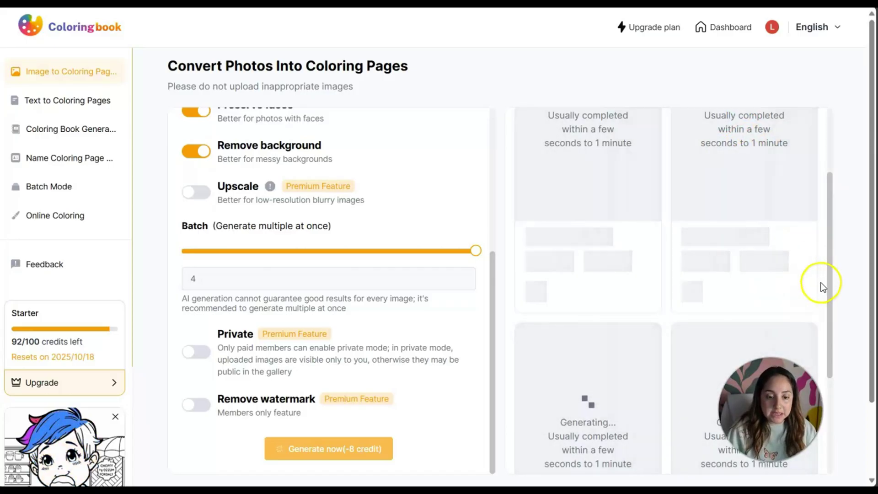
{"action": "left_click_drag", "start_coordinate": [846, 221], "coordinate": [846, 401]}
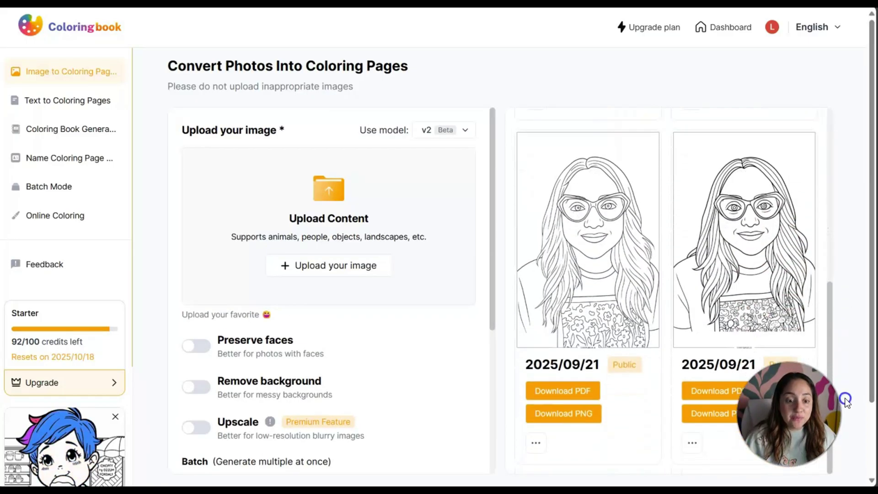
{"action": "mouse_move", "coordinate": [725, 201]}
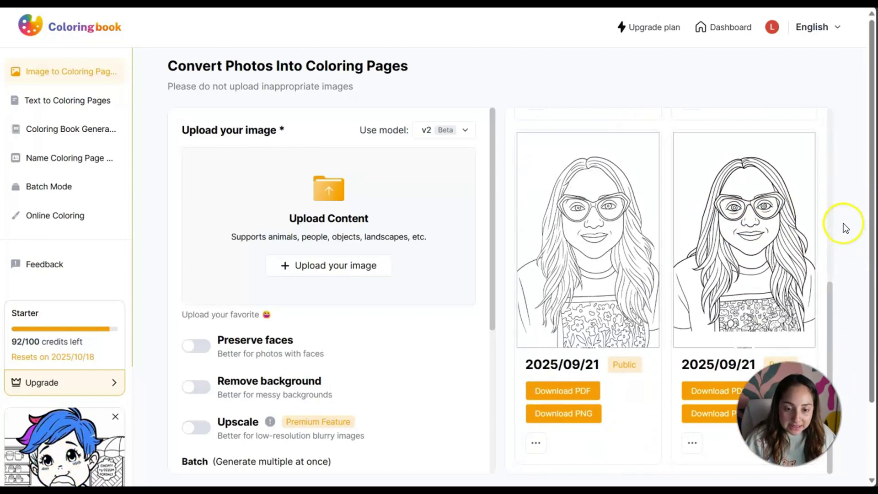
{"action": "left_click", "coordinate": [795, 231]}
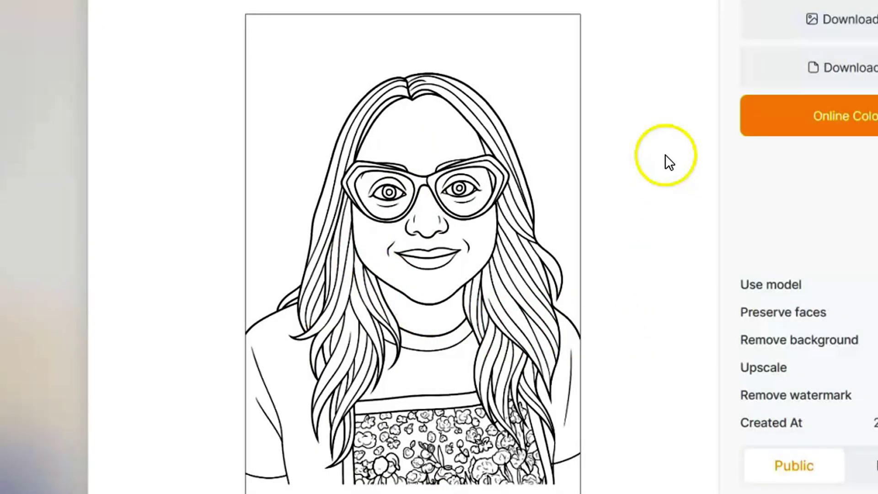
{"action": "left_click", "coordinate": [875, 20]}
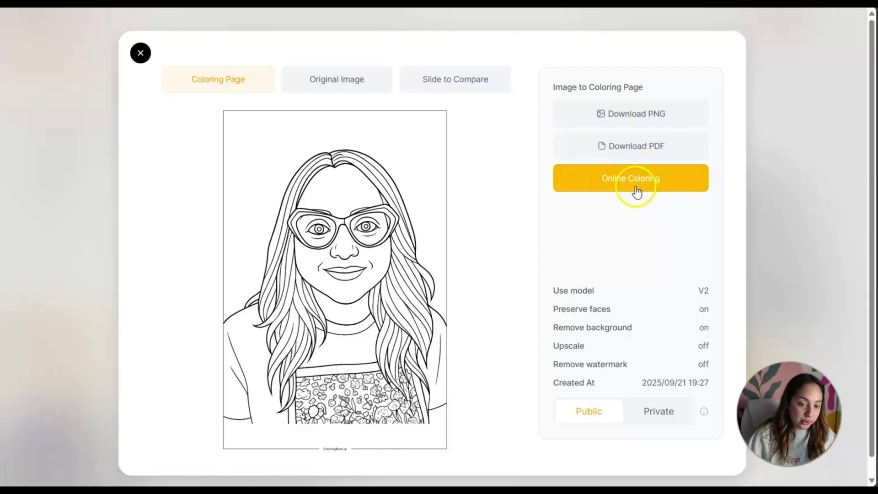
{"action": "left_click", "coordinate": [140, 54]}
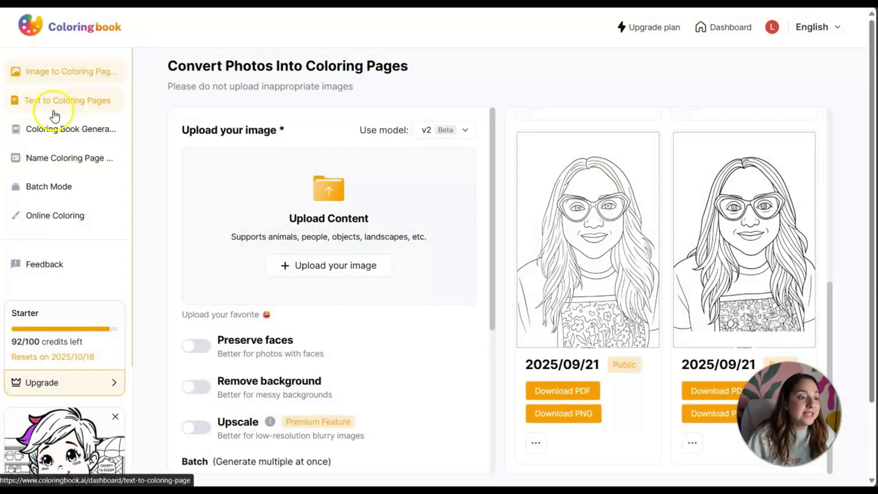
Switch to the text converter and set the difficulty to Toddler (ages 2-5)
{"action": "left_click", "coordinate": [56, 107]}
{"action": "left_click", "coordinate": [234, 175]}
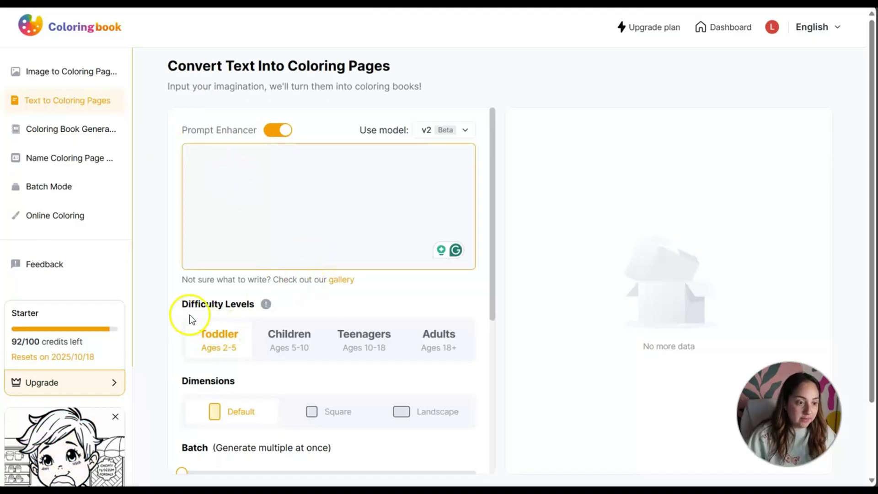
{"action": "mouse_move", "coordinate": [266, 305]}
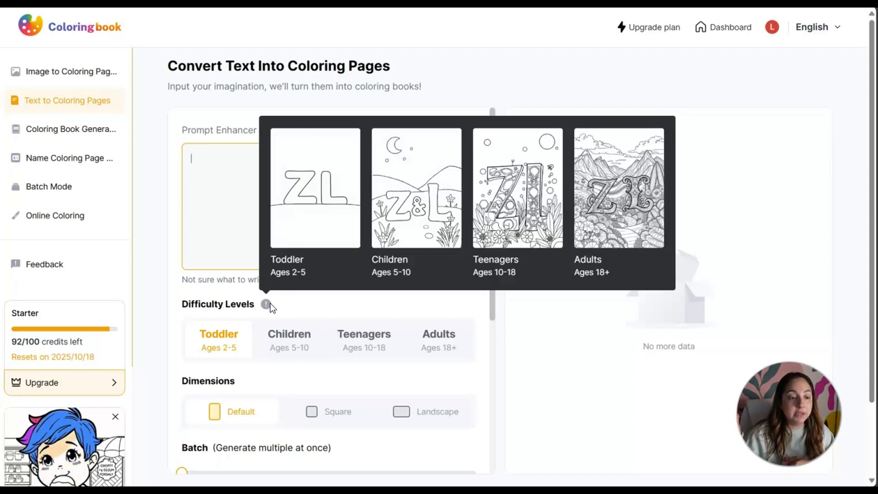
{"action": "left_click", "coordinate": [289, 338]}
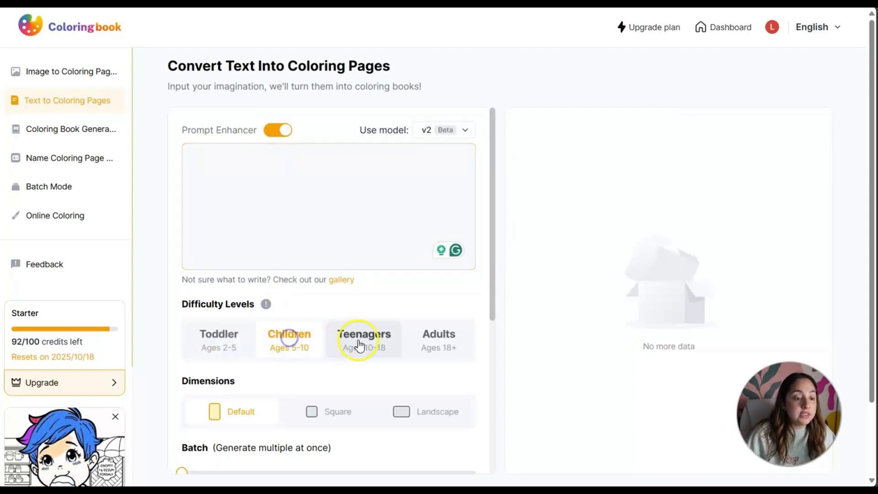
{"action": "left_click", "coordinate": [359, 346]}
{"action": "left_click", "coordinate": [407, 344]}
{"action": "left_click", "coordinate": [230, 344]}
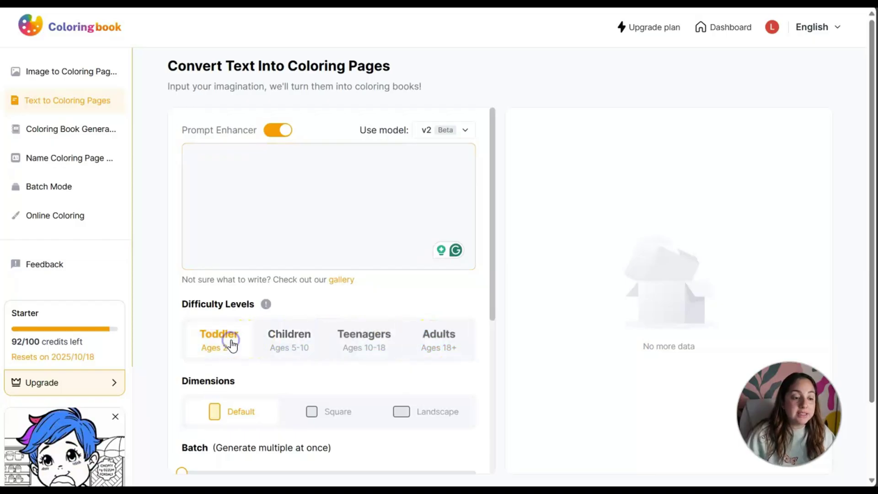
{"action": "left_click", "coordinate": [202, 162]}
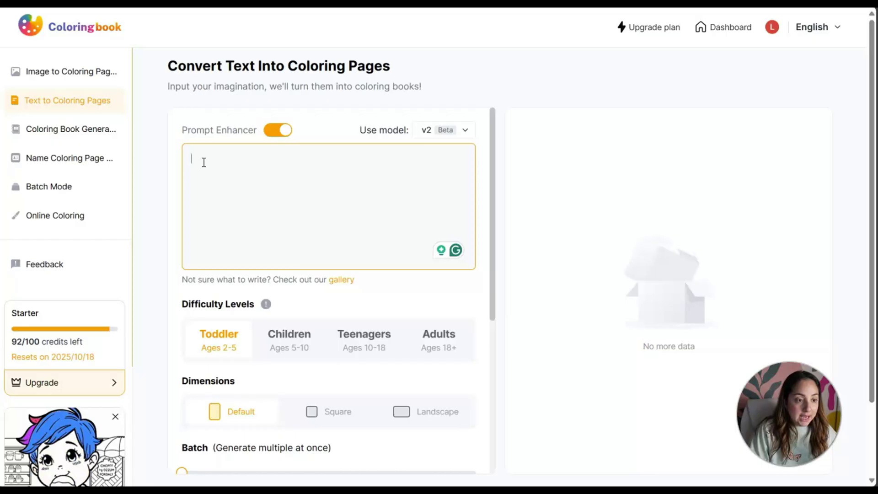
Describe a sippy cup in the prompt and set the batch to 3 images
{"action": "type", "text": "a sipp"}
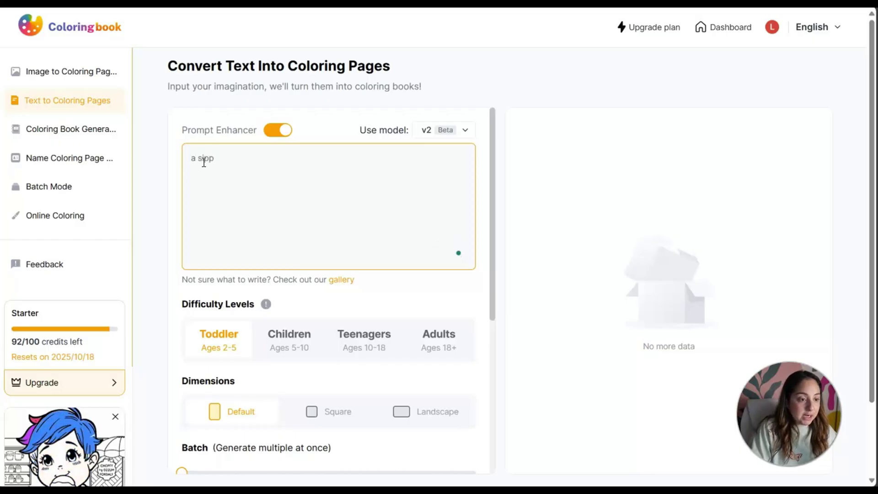
{"action": "type", "text": "y cup"}
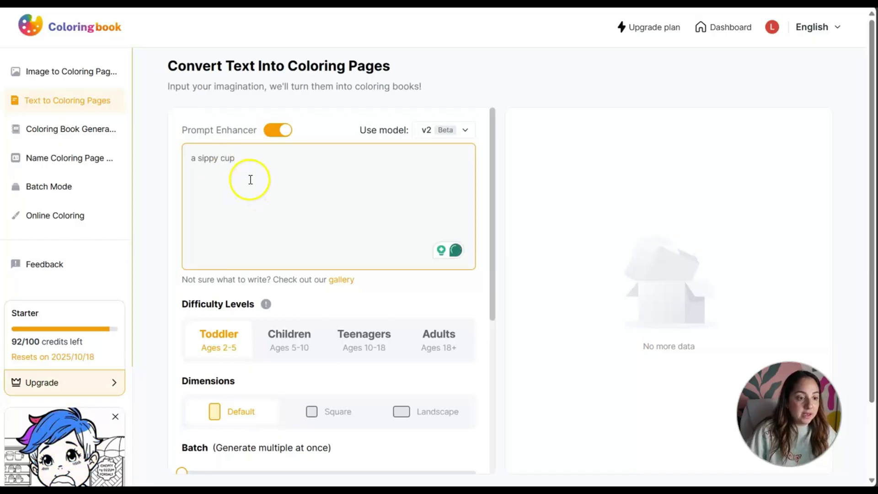
{"action": "scroll", "coordinate": [280, 176], "scroll_direction": "down", "scroll_amount": 3}
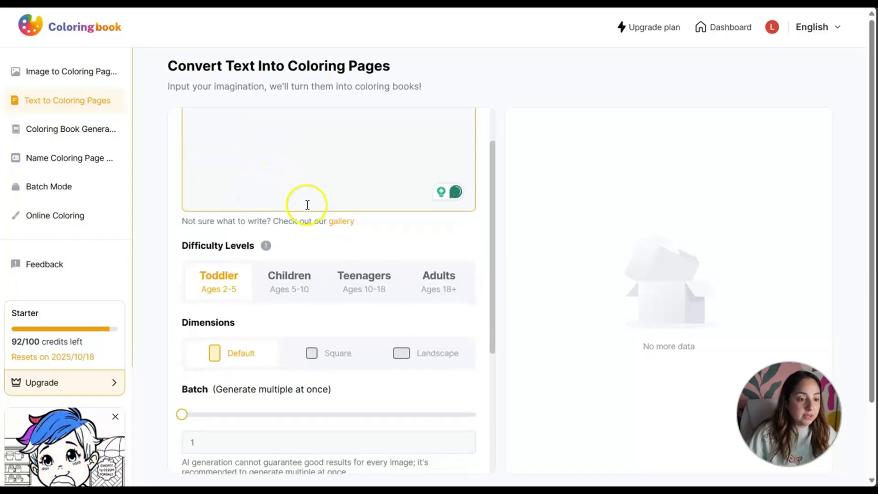
{"action": "scroll", "coordinate": [292, 310], "scroll_direction": "down", "scroll_amount": 3}
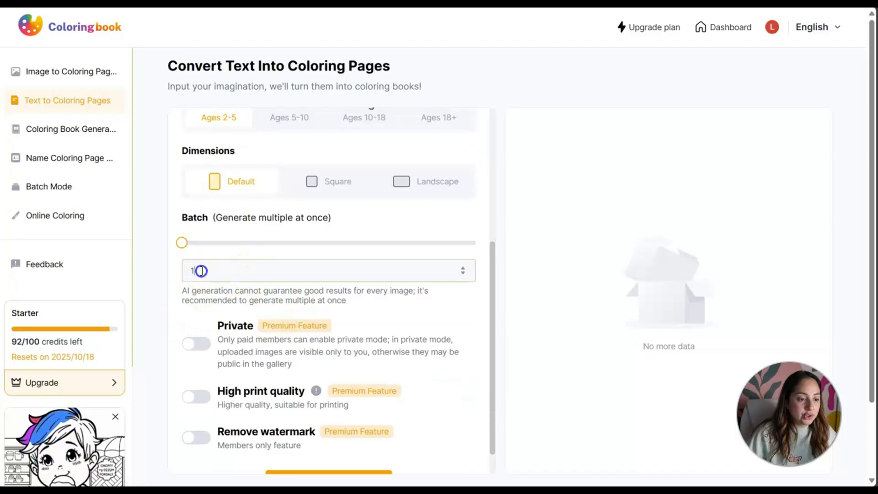
{"action": "left_click_drag", "start_coordinate": [201, 271], "coordinate": [178, 276]}
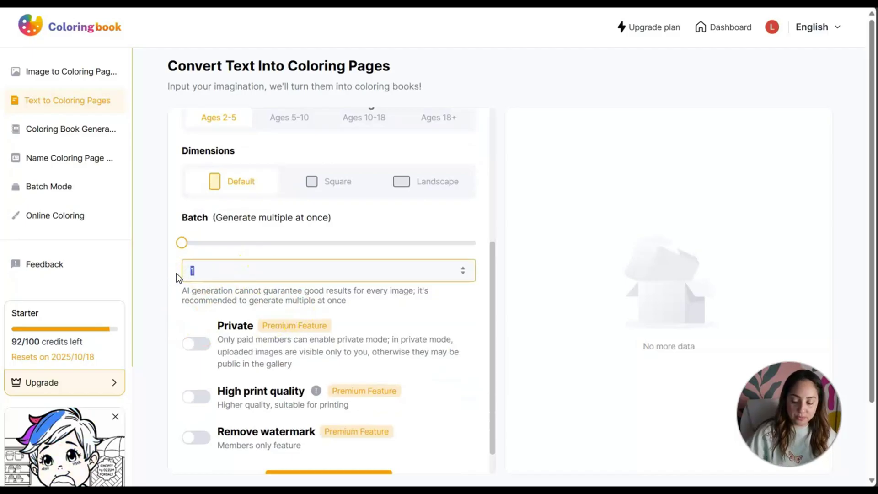
{"action": "scroll", "coordinate": [401, 314], "scroll_direction": "down", "scroll_amount": 2}
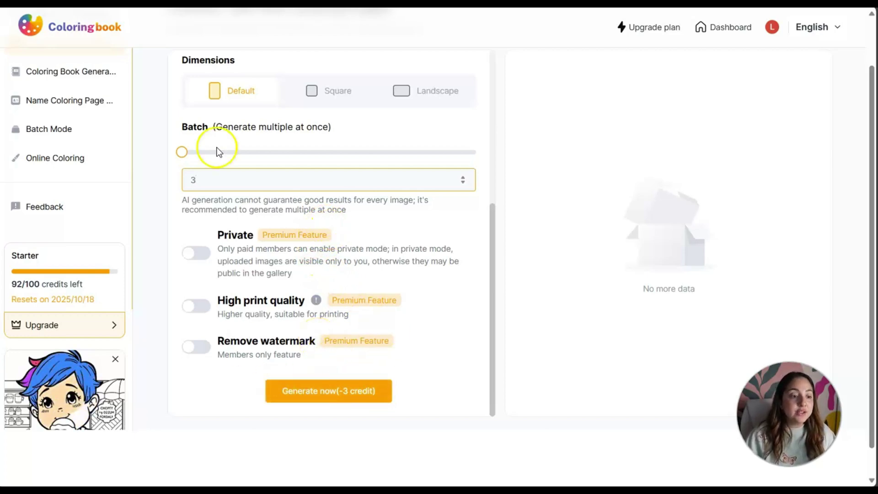
{"action": "left_click", "coordinate": [195, 178]}
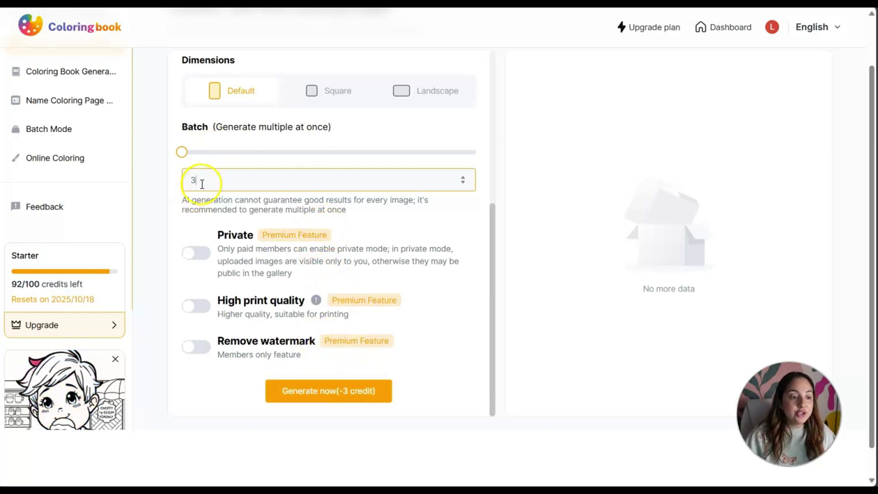
Generate the three sippy-cup coloring pages for 3 credits
{"action": "left_click", "coordinate": [312, 391]}
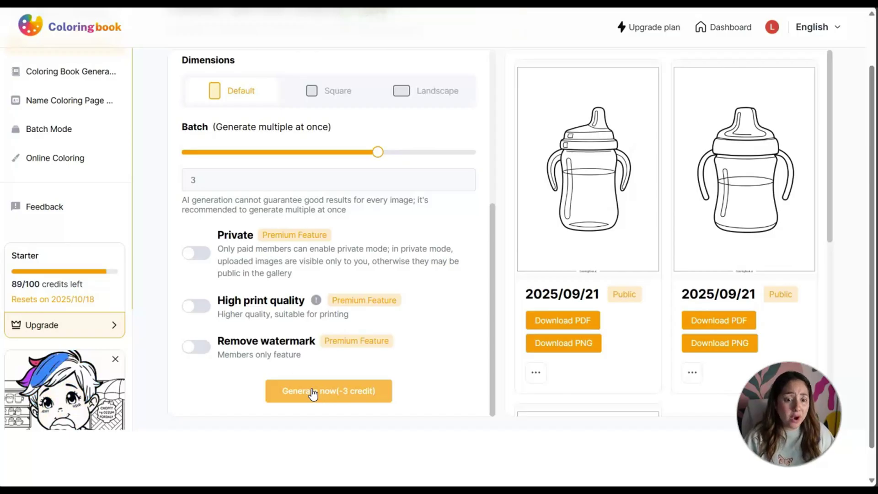
{"action": "scroll", "coordinate": [613, 275], "scroll_direction": "down", "scroll_amount": 5}
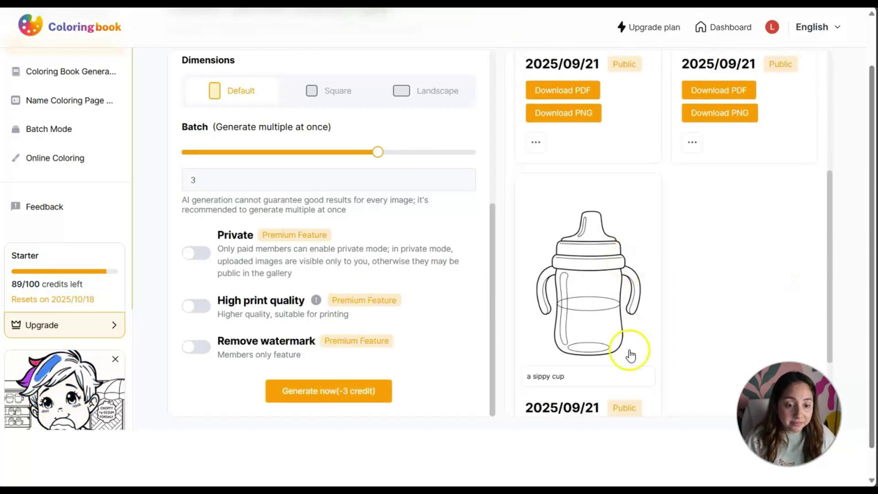
{"action": "scroll", "coordinate": [613, 345], "scroll_direction": "up", "scroll_amount": 5}
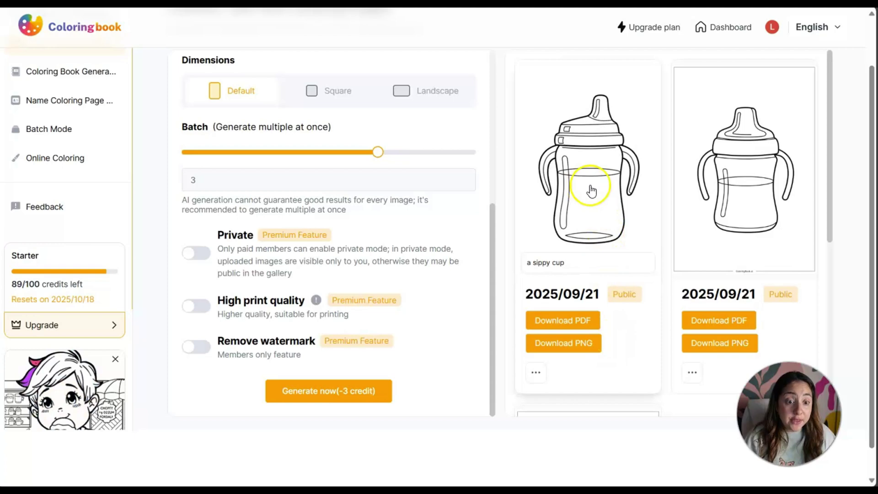
{"action": "left_click", "coordinate": [605, 176]}
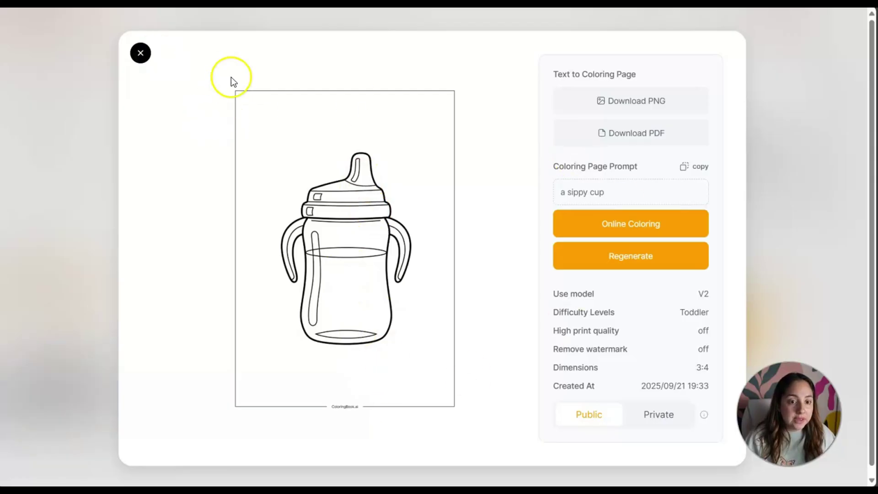
{"action": "left_click", "coordinate": [142, 54]}
{"action": "left_click", "coordinate": [740, 142]}
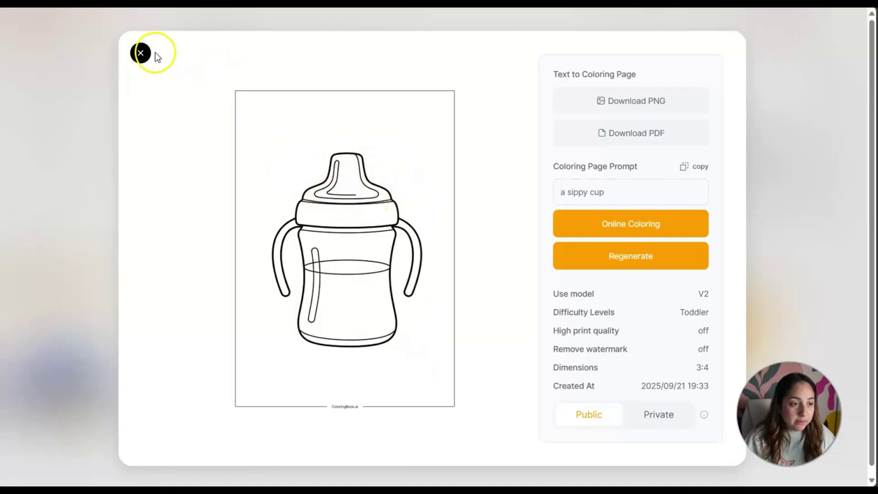
{"action": "left_click", "coordinate": [141, 54]}
{"action": "scroll", "coordinate": [662, 257], "scroll_direction": "down", "scroll_amount": 5}
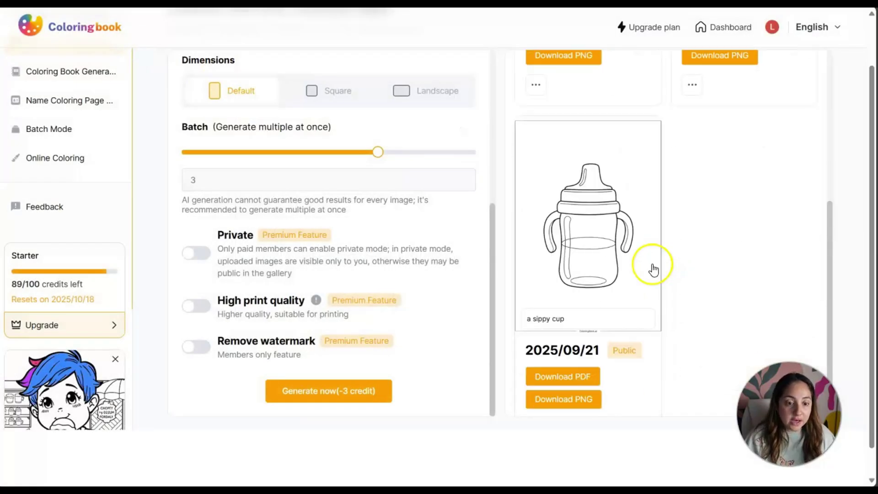
{"action": "left_click", "coordinate": [590, 227]}
{"action": "left_click", "coordinate": [141, 55]}
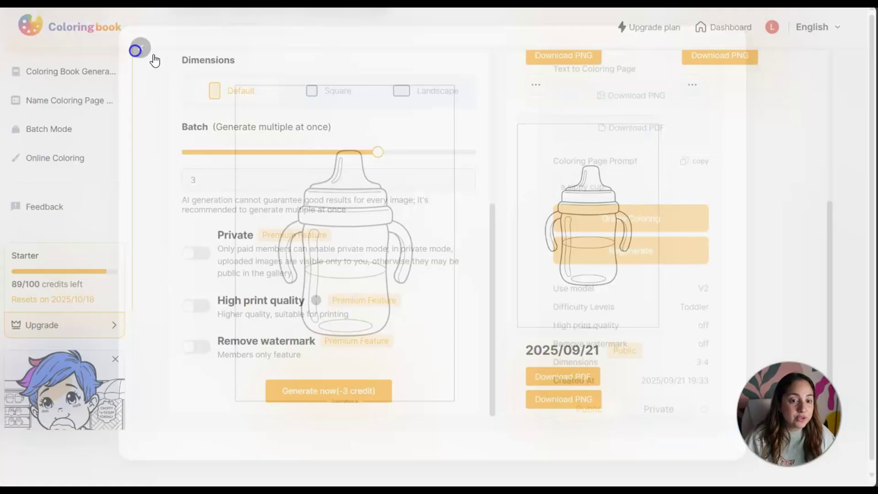
{"action": "left_click", "coordinate": [576, 172]}
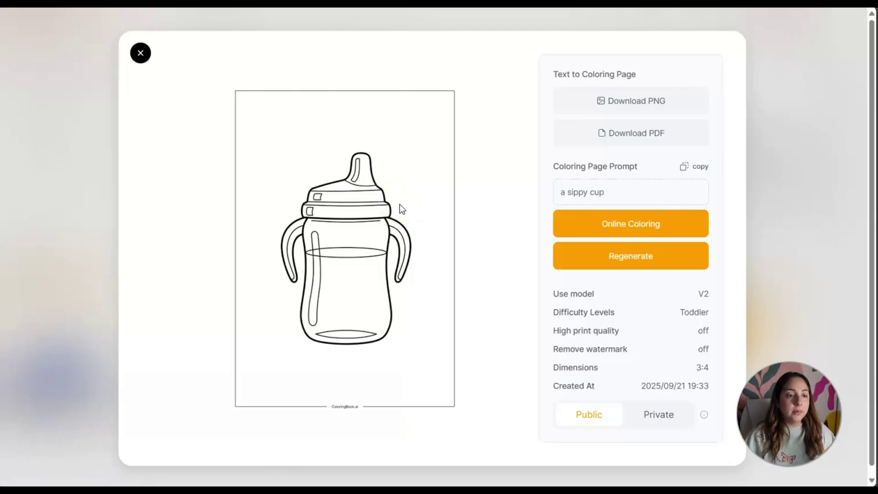
{"action": "left_click", "coordinate": [38, 66]}
{"action": "left_click", "coordinate": [140, 54]}
{"action": "scroll", "coordinate": [284, 137], "scroll_direction": "up", "scroll_amount": 5}
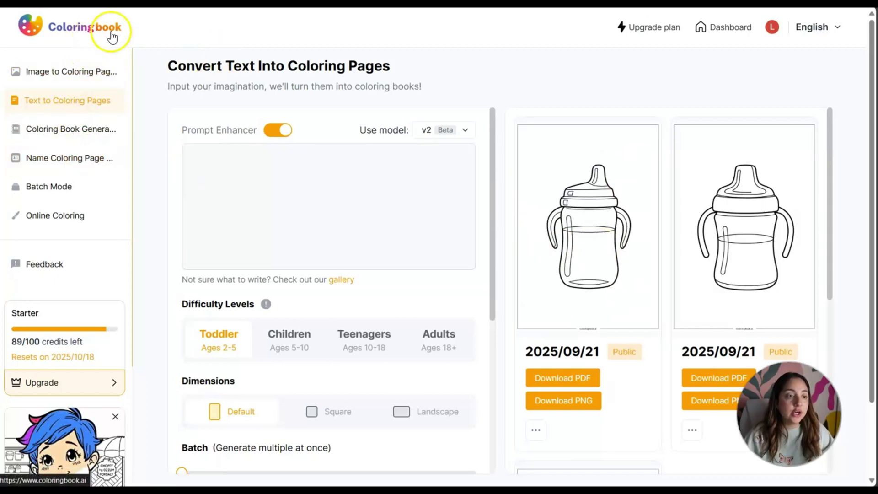
Open the Coloring Book Generator, keeping 5 pages and Default dimensions
{"action": "left_click", "coordinate": [63, 138]}
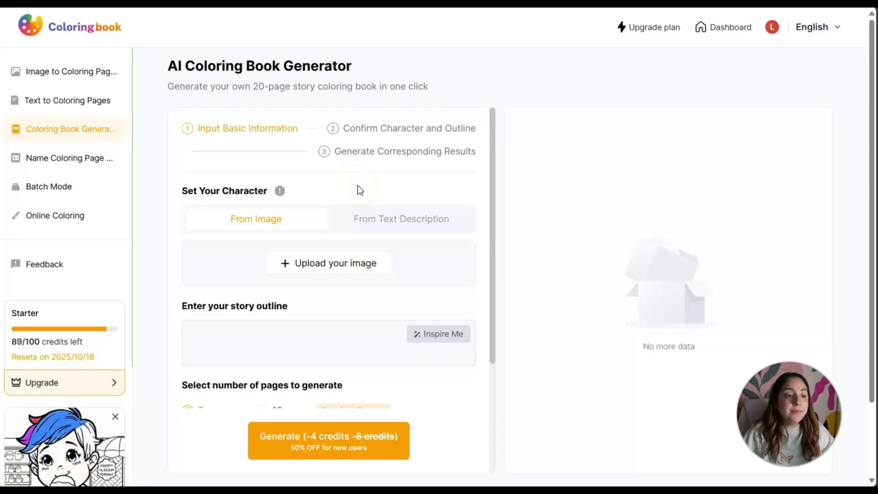
{"action": "scroll", "coordinate": [358, 185], "scroll_direction": "down", "scroll_amount": 2}
{"action": "scroll", "coordinate": [303, 250], "scroll_direction": "up", "scroll_amount": 2}
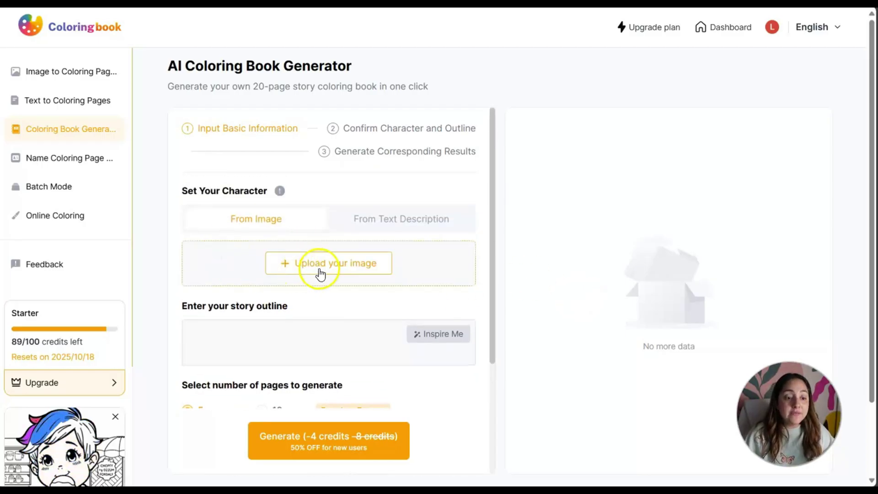
{"action": "scroll", "coordinate": [361, 264], "scroll_direction": "down", "scroll_amount": 4}
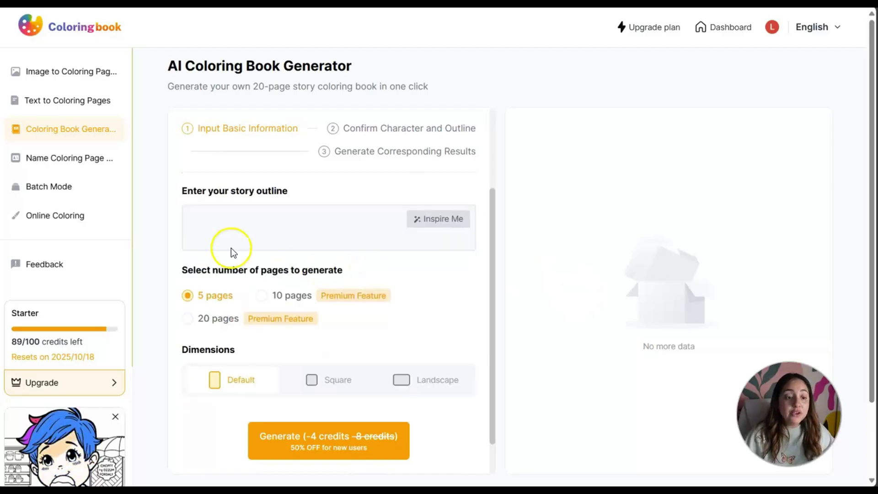
{"action": "scroll", "coordinate": [256, 215], "scroll_direction": "down", "scroll_amount": 2}
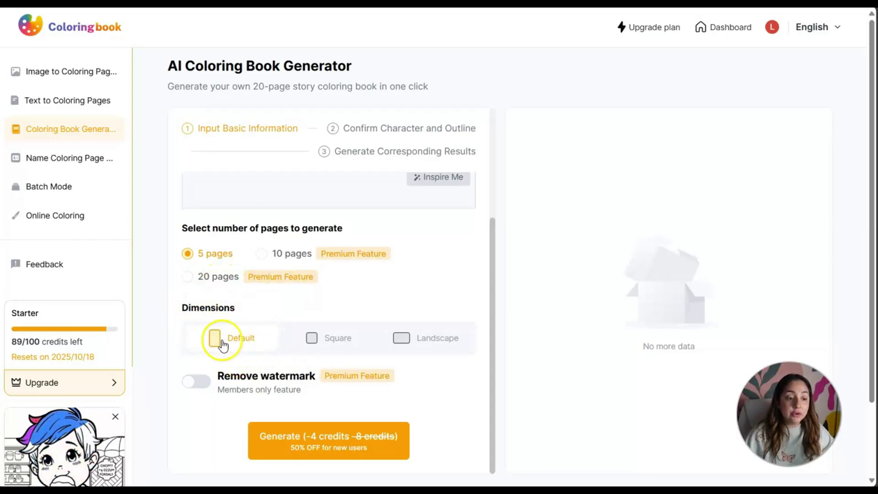
{"action": "left_click", "coordinate": [243, 345]}
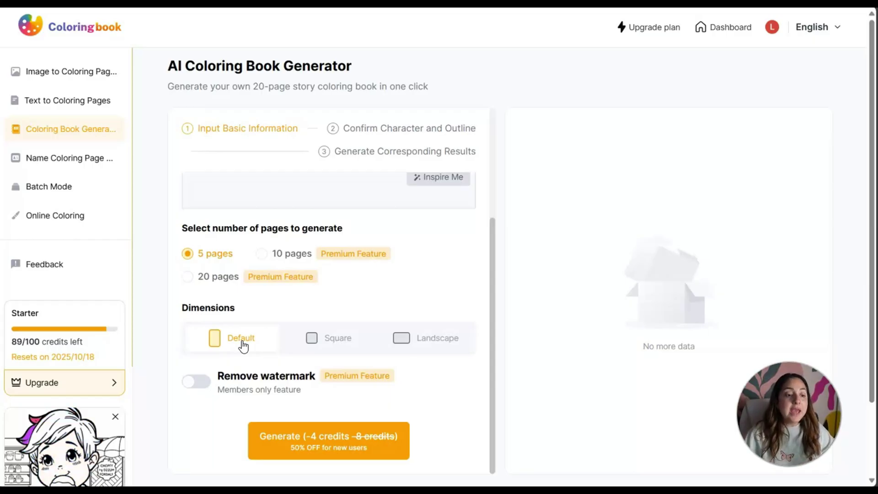
{"action": "scroll", "coordinate": [397, 327], "scroll_direction": "up", "scroll_amount": 4}
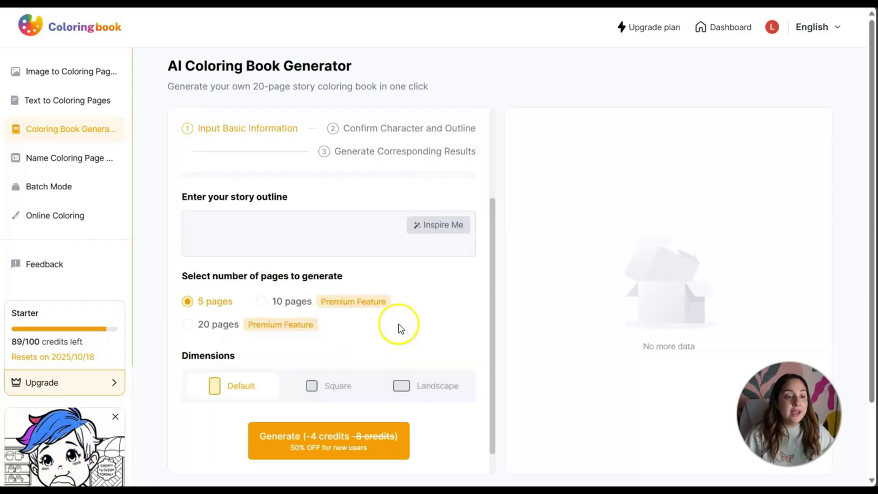
In the Name Coloring Page Generator, enter the name Nina with Medium font size
{"action": "left_click", "coordinate": [66, 160]}
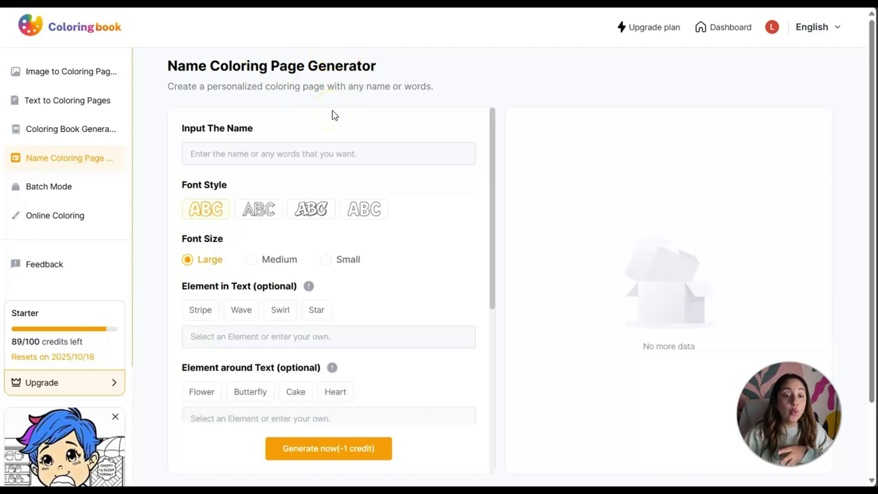
{"action": "left_click", "coordinate": [253, 156]}
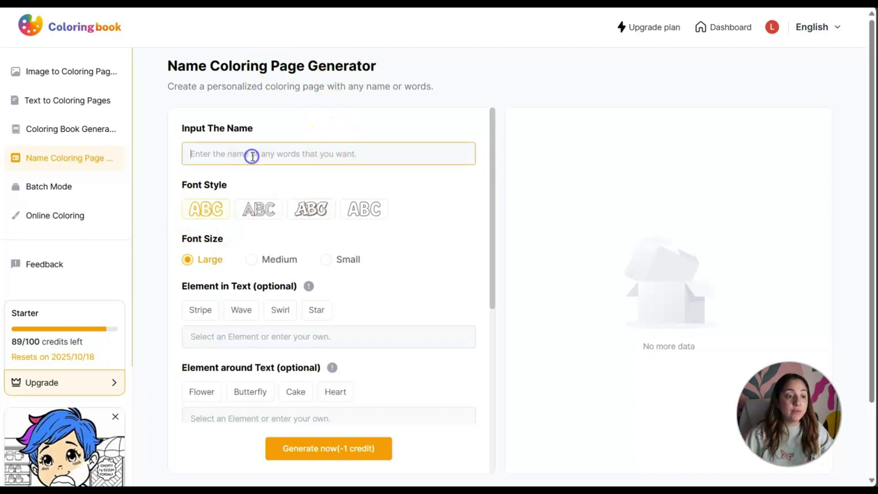
{"action": "type", "text": "Nin"}
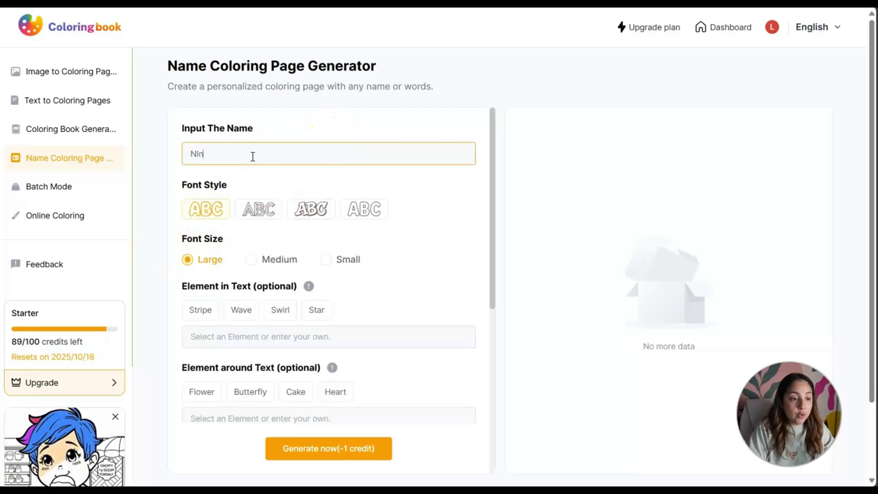
{"action": "key", "text": "BackSpace"}
{"action": "key", "text": "BackSpace"}
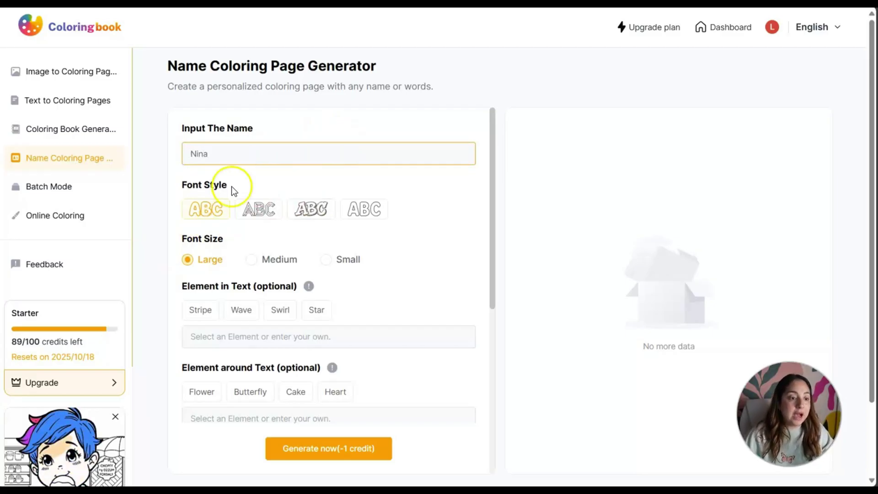
{"action": "left_click", "coordinate": [210, 205]}
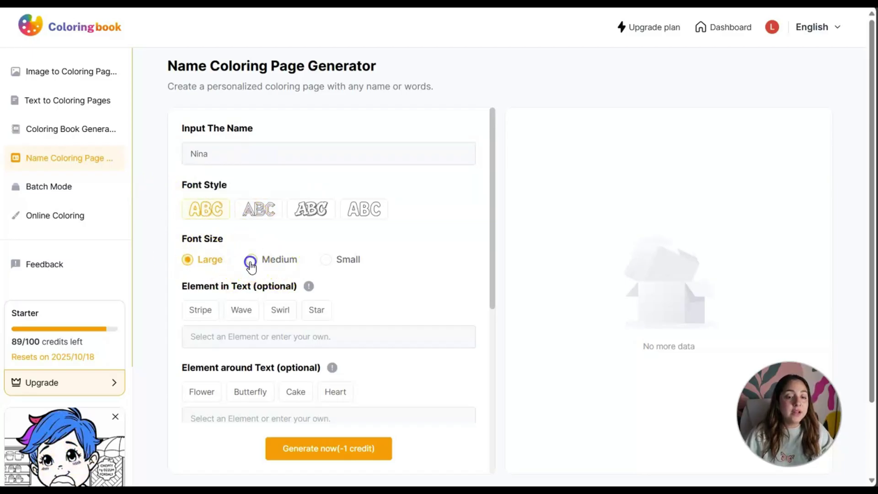
Fill the letters with the Wave pattern, surround them with Flower, and set batch to 3
{"action": "scroll", "coordinate": [229, 316], "scroll_direction": "down", "scroll_amount": 1}
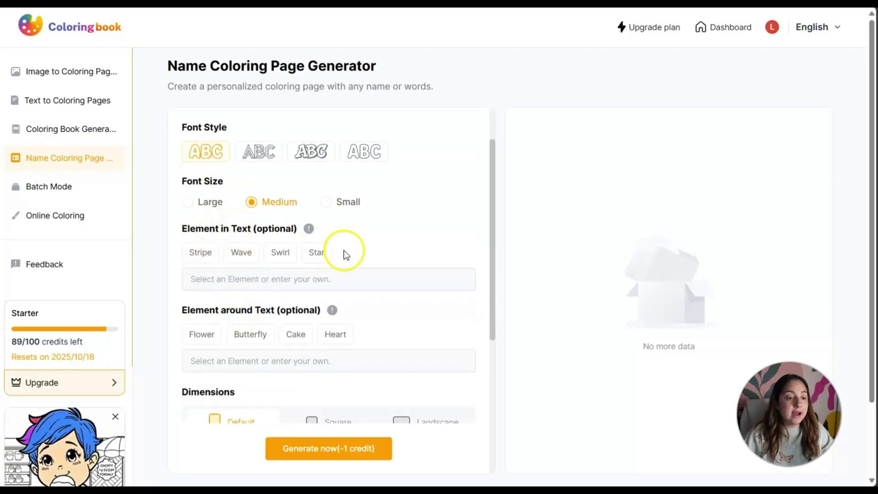
{"action": "left_click", "coordinate": [203, 252]}
{"action": "left_click", "coordinate": [230, 256]}
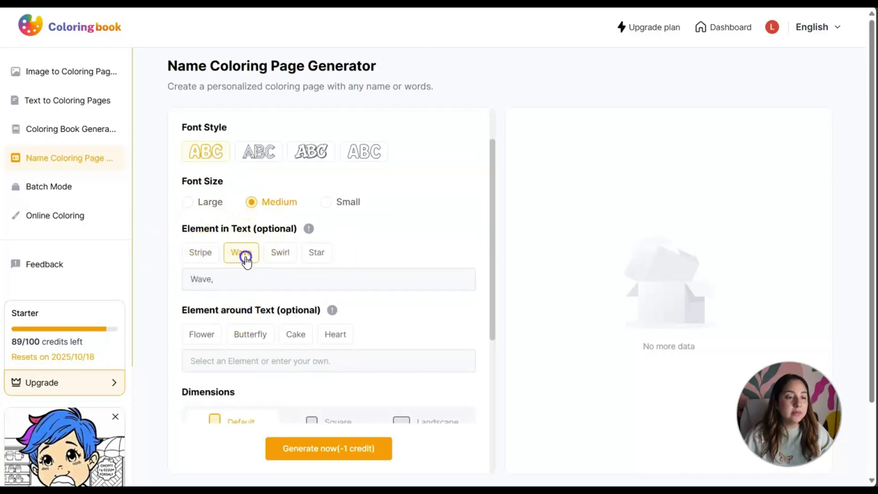
{"action": "scroll", "coordinate": [275, 281], "scroll_direction": "down", "scroll_amount": 2}
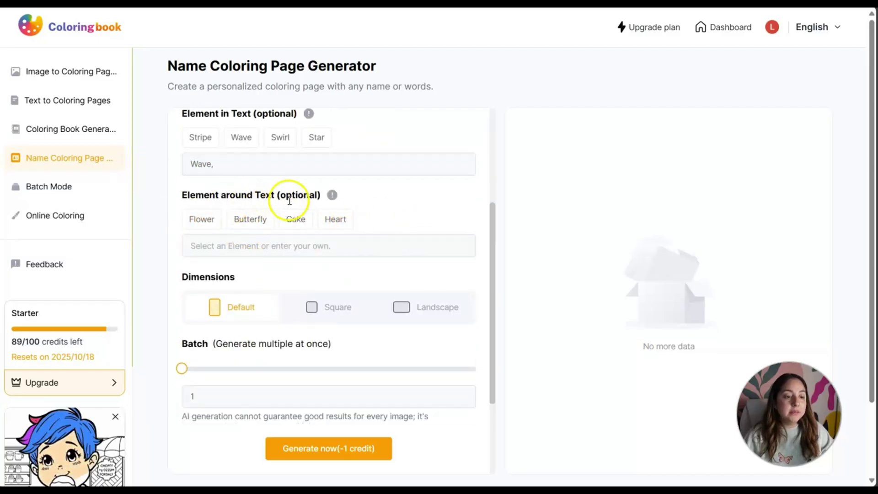
{"action": "left_click", "coordinate": [205, 222]}
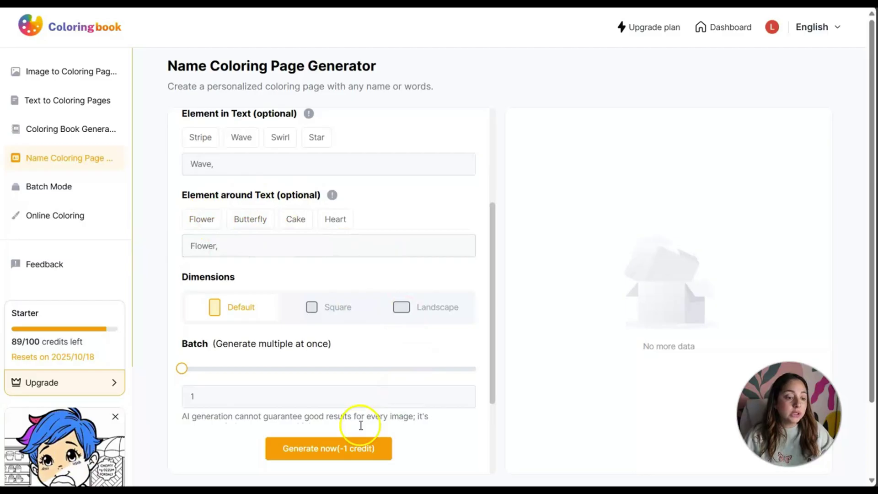
{"action": "scroll", "coordinate": [343, 382], "scroll_direction": "down", "scroll_amount": 1}
{"action": "left_click", "coordinate": [208, 339]}
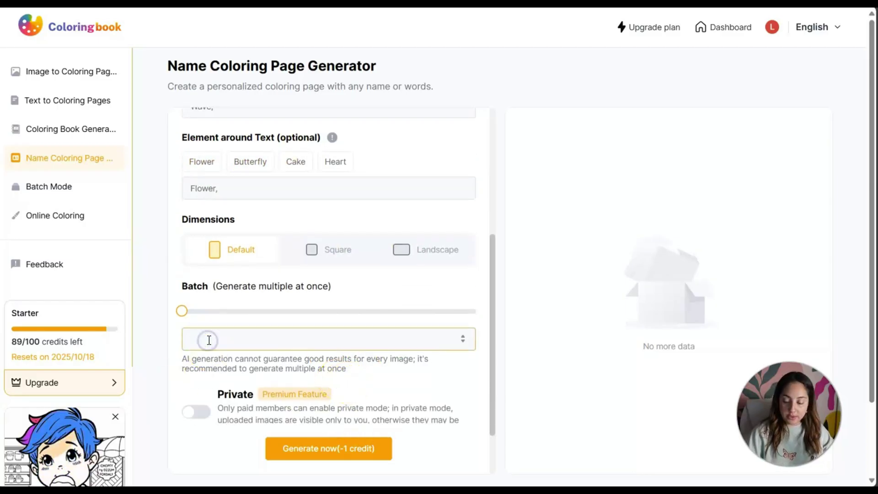
{"action": "type", "text": "3"}
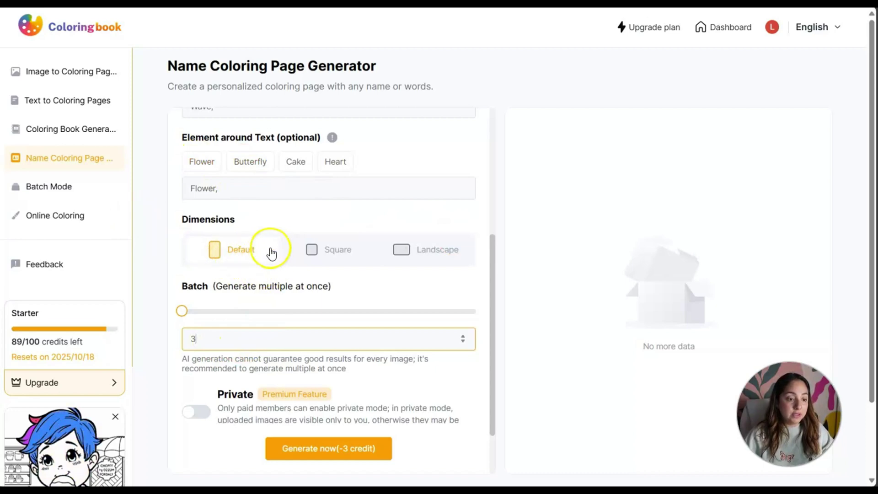
Generate the Nina name pages and open the first page's details
{"action": "left_click", "coordinate": [317, 450]}
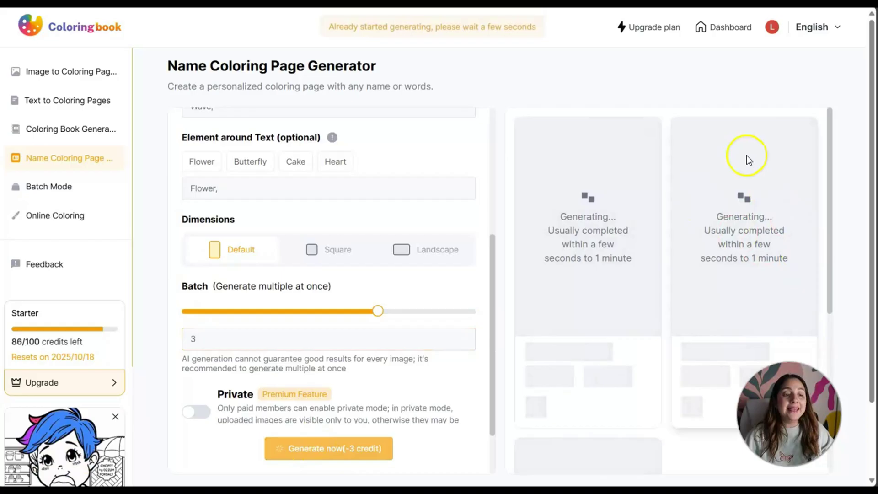
{"action": "scroll", "coordinate": [304, 231], "scroll_direction": "up", "scroll_amount": 5}
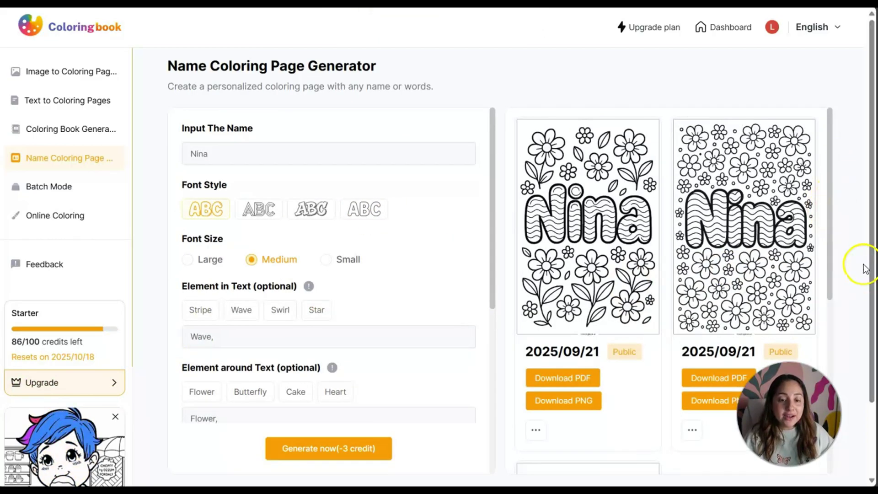
{"action": "left_click", "coordinate": [593, 252]}
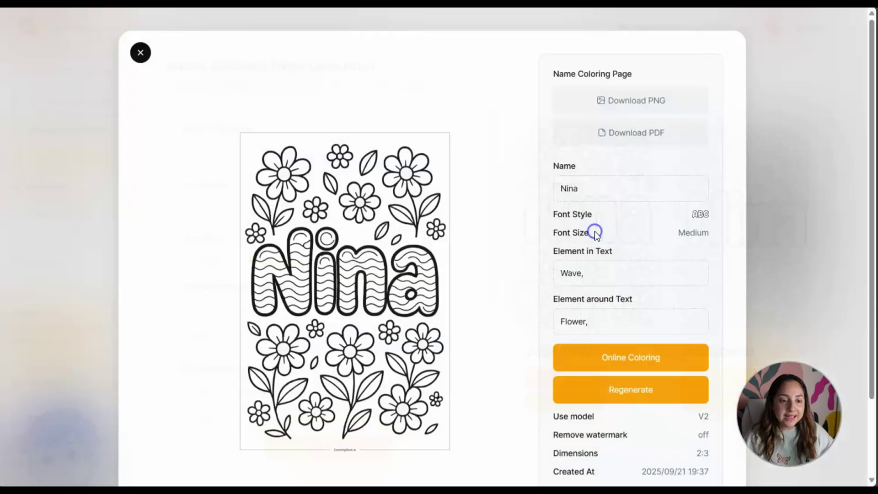
{"action": "scroll", "coordinate": [322, 185], "scroll_direction": "down", "scroll_amount": 1}
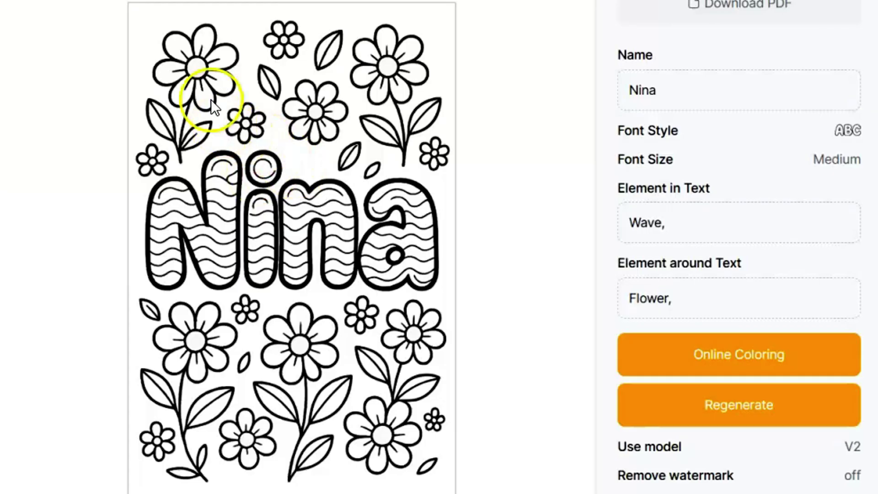
Inspect the flower-framed Nina page preview, then close it
{"action": "left_click", "coordinate": [294, 259]}
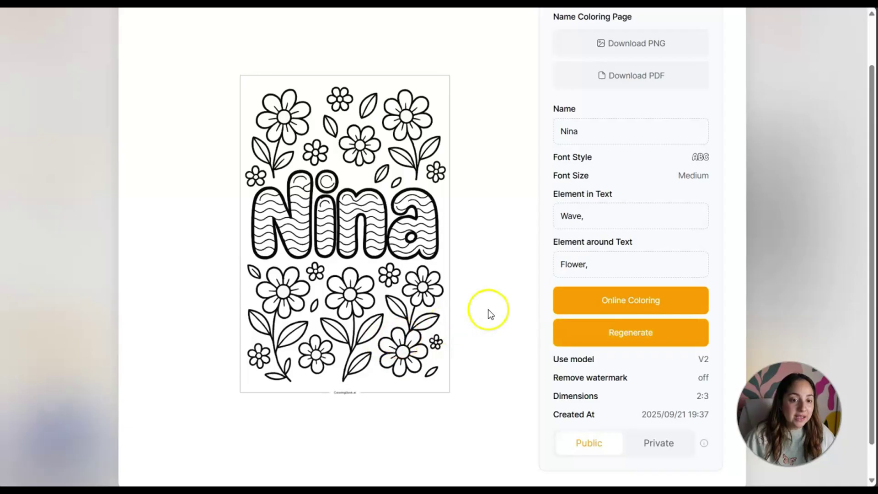
{"action": "scroll", "coordinate": [519, 370], "scroll_direction": "up", "scroll_amount": 1}
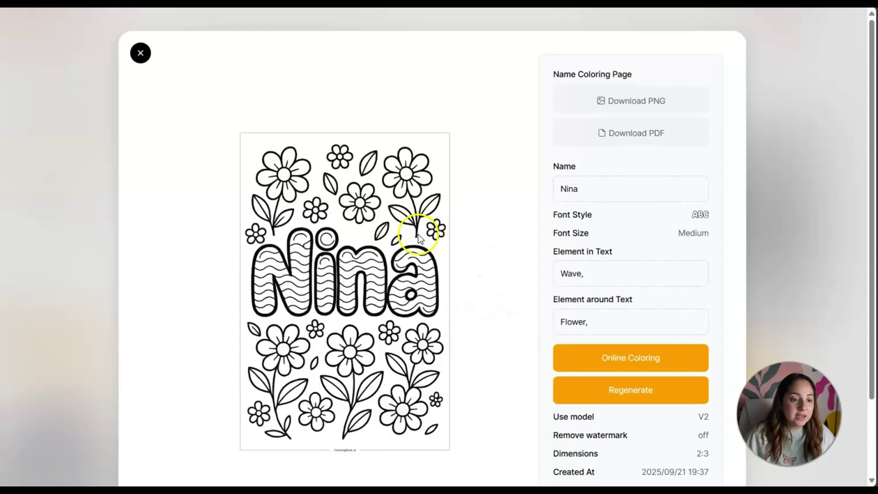
{"action": "scroll", "coordinate": [397, 247], "scroll_direction": "down", "scroll_amount": 2}
{"action": "scroll", "coordinate": [393, 251], "scroll_direction": "up", "scroll_amount": 2}
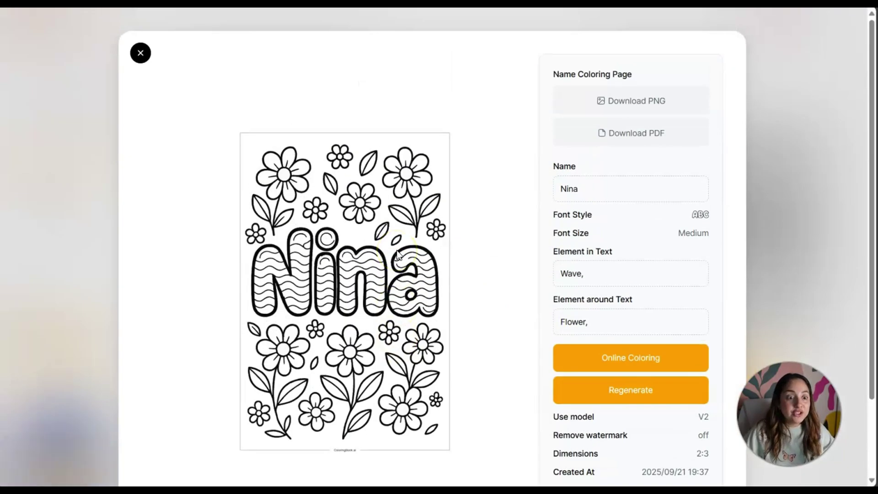
{"action": "scroll", "coordinate": [402, 254], "scroll_direction": "down", "scroll_amount": 2}
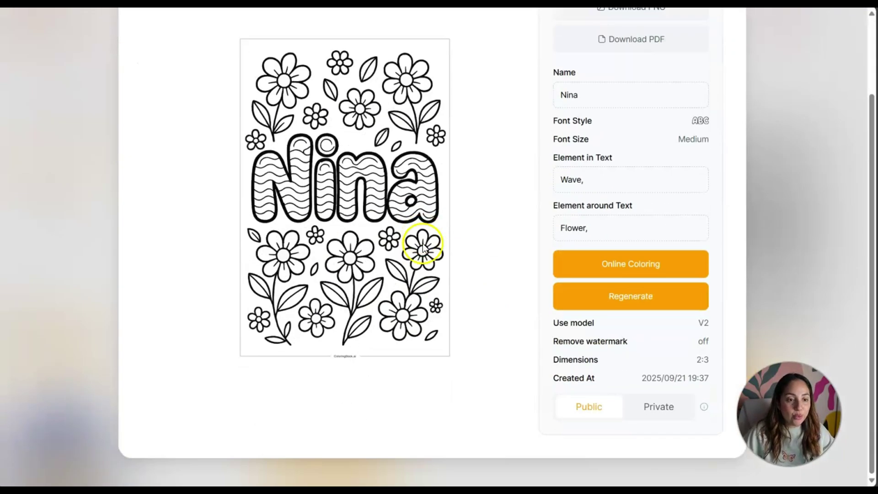
{"action": "scroll", "coordinate": [439, 241], "scroll_direction": "up", "scroll_amount": 2}
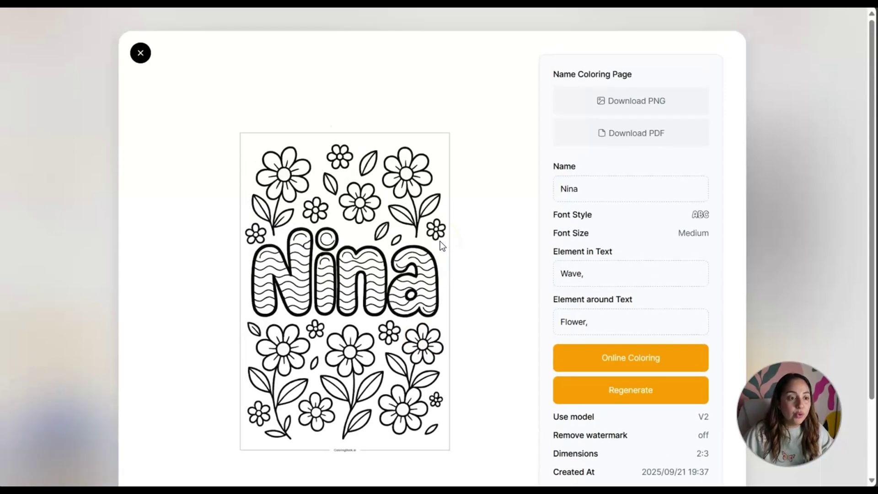
{"action": "left_click", "coordinate": [141, 54]}
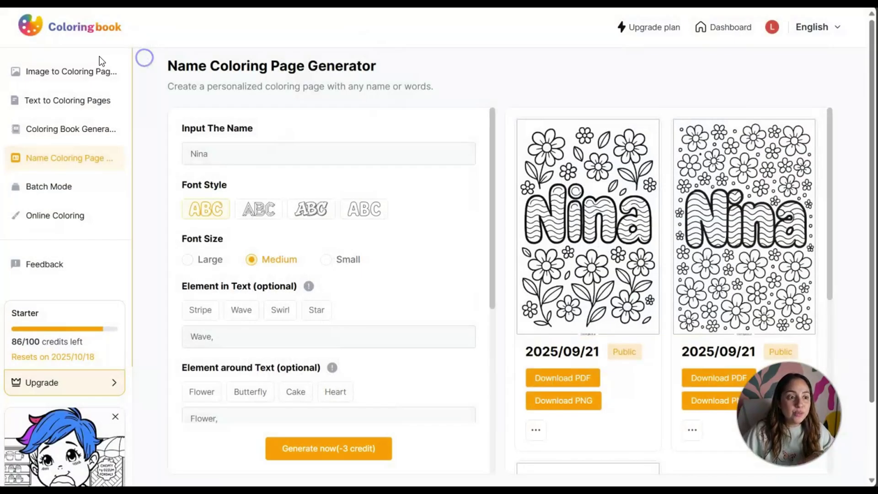
Return to the homepage and open the free coloring pages for kids
{"action": "left_click", "coordinate": [100, 33]}
{"action": "mouse_move", "coordinate": [178, 27]}
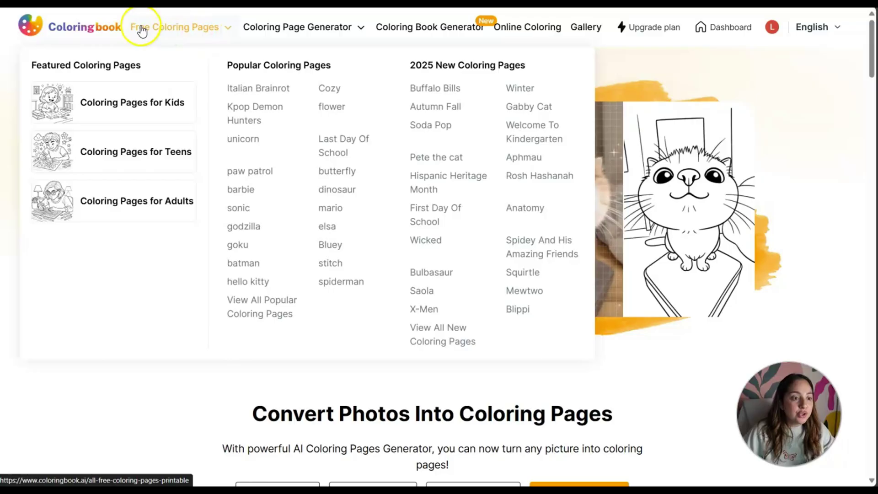
{"action": "left_click", "coordinate": [131, 108]}
{"action": "scroll", "coordinate": [761, 232], "scroll_direction": "down", "scroll_amount": 10}
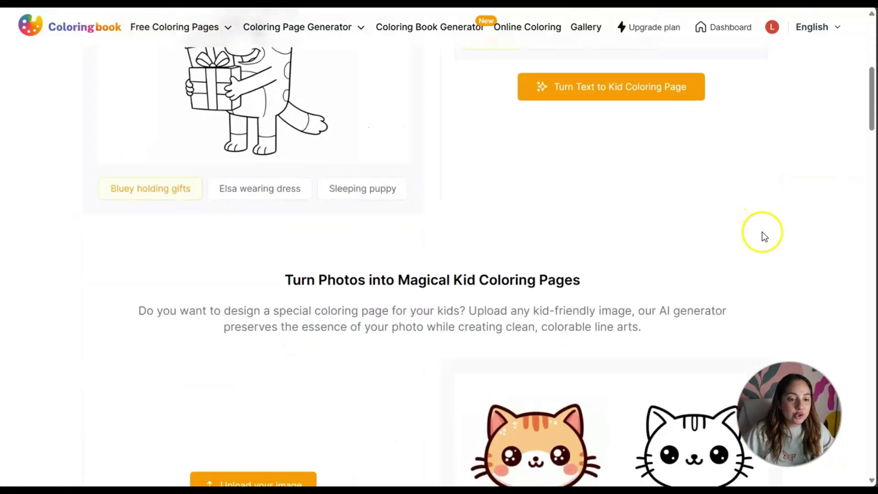
{"action": "scroll", "coordinate": [760, 241], "scroll_direction": "down", "scroll_amount": 8}
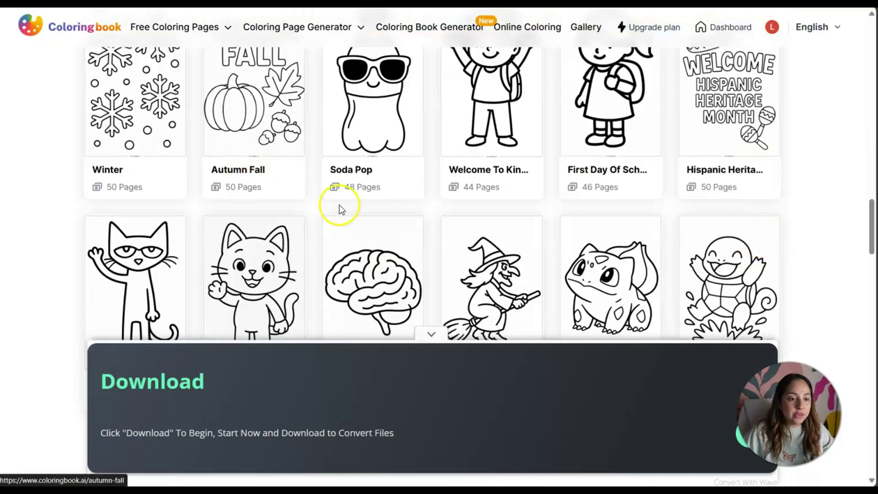
{"action": "scroll", "coordinate": [392, 196], "scroll_direction": "down", "scroll_amount": 3}
{"action": "scroll", "coordinate": [454, 210], "scroll_direction": "up", "scroll_amount": 7}
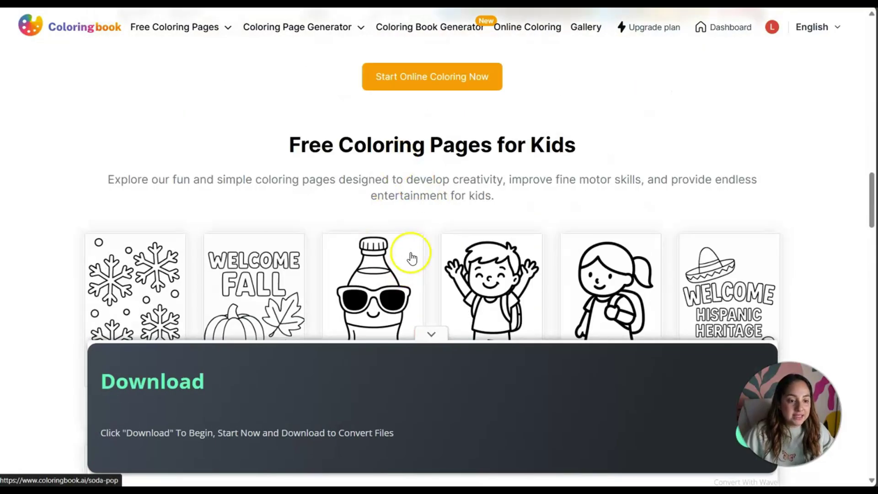
Open the Soda Pop coloring page collection and browse its cards
{"action": "left_click", "coordinate": [393, 266]}
{"action": "scroll", "coordinate": [666, 186], "scroll_direction": "down", "scroll_amount": 12}
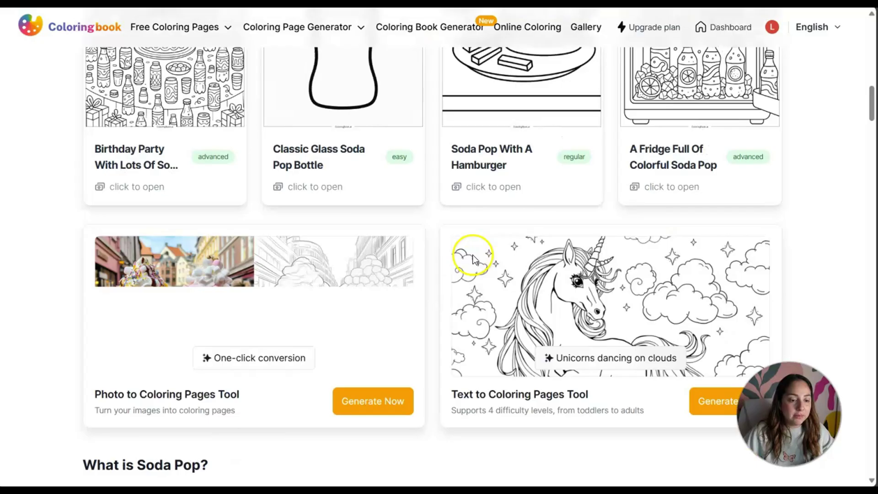
{"action": "scroll", "coordinate": [491, 247], "scroll_direction": "up", "scroll_amount": 10}
{"action": "scroll", "coordinate": [500, 245], "scroll_direction": "down", "scroll_amount": 4}
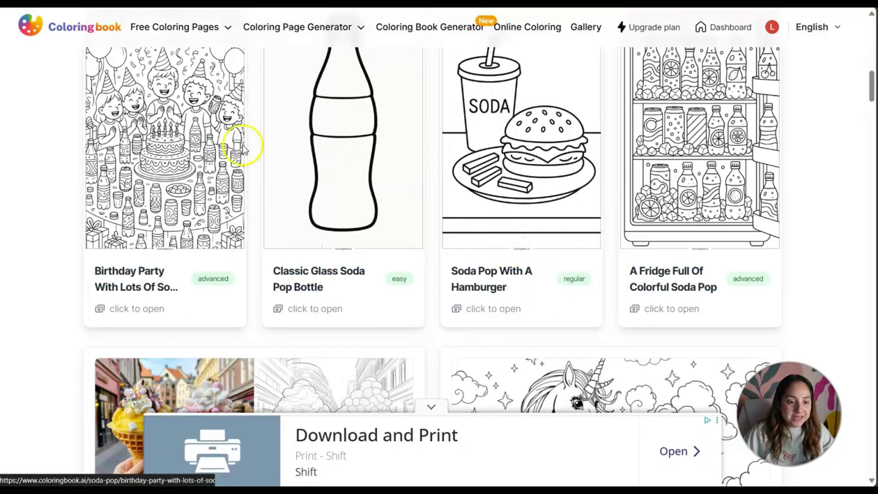
{"action": "scroll", "coordinate": [549, 174], "scroll_direction": "down", "scroll_amount": 3}
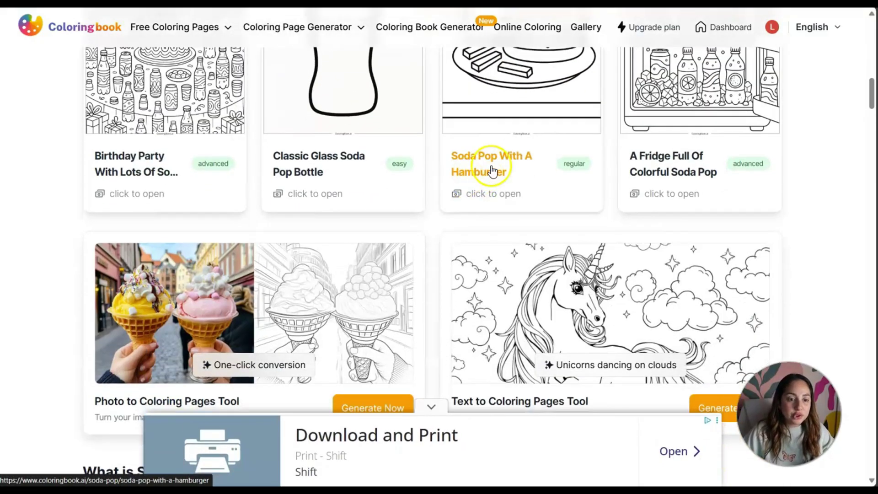
{"action": "scroll", "coordinate": [463, 238], "scroll_direction": "down", "scroll_amount": 15}
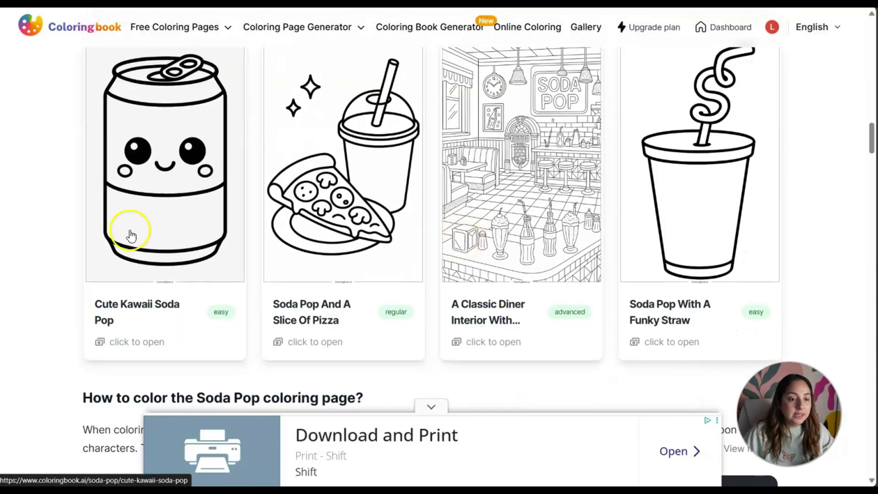
{"action": "scroll", "coordinate": [549, 239], "scroll_direction": "down", "scroll_amount": 3}
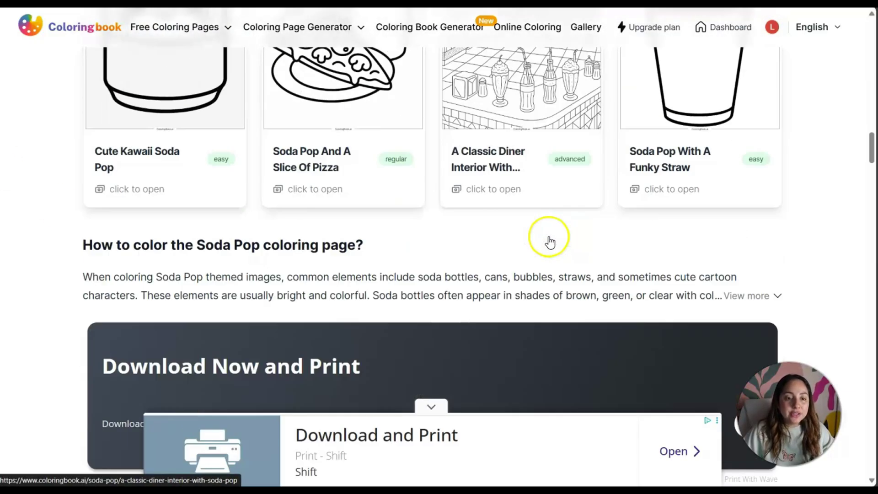
{"action": "scroll", "coordinate": [526, 286], "scroll_direction": "up", "scroll_amount": 3}
Open the Classic Diner page, then the Birthday Party soda pop page with its download options
{"action": "left_click", "coordinate": [520, 237]}
{"action": "scroll", "coordinate": [289, 292], "scroll_direction": "down", "scroll_amount": 10}
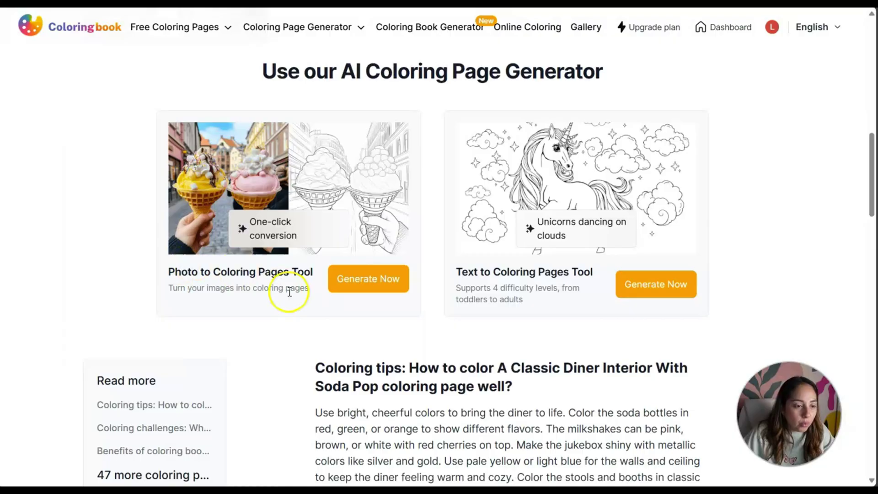
{"action": "scroll", "coordinate": [544, 302], "scroll_direction": "down", "scroll_amount": 15}
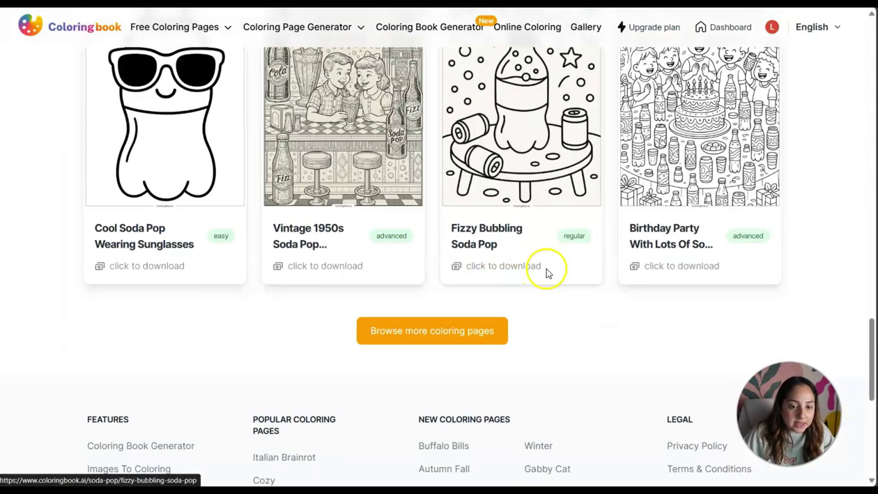
{"action": "left_click", "coordinate": [665, 135]}
{"action": "scroll", "coordinate": [293, 274], "scroll_direction": "down", "scroll_amount": 10}
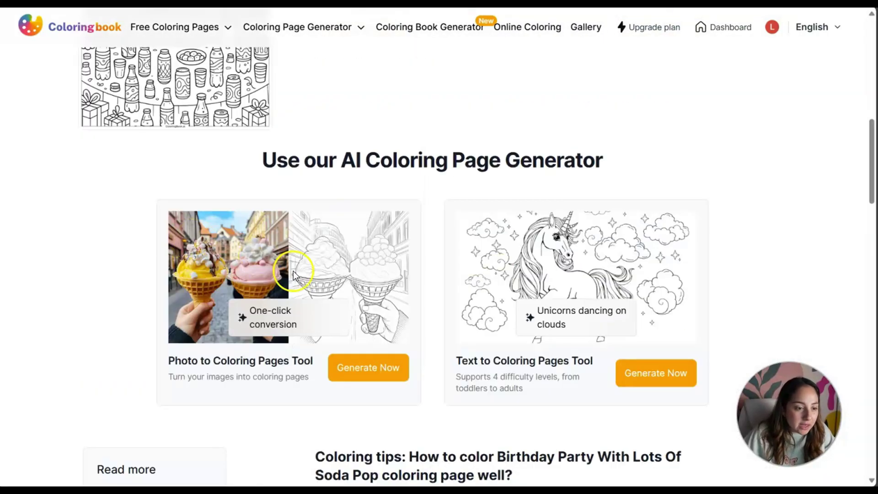
{"action": "scroll", "coordinate": [185, 229], "scroll_direction": "up", "scroll_amount": 5}
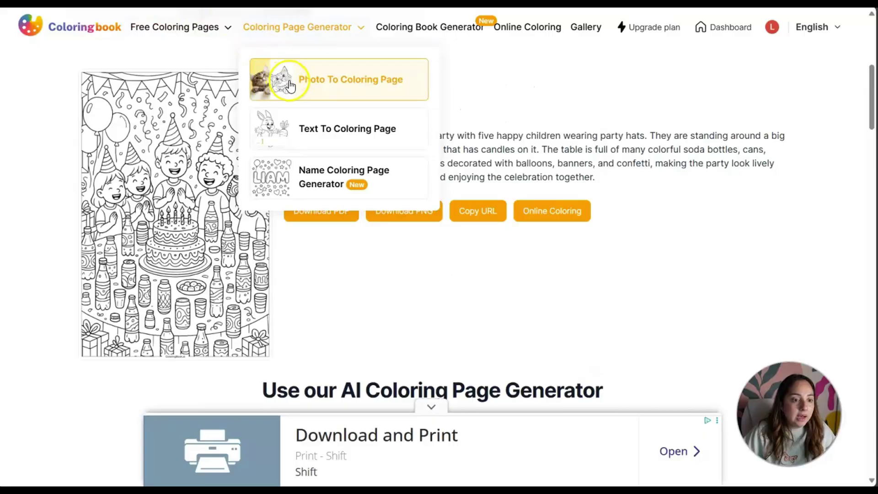
Open the free Cozy coloring pages collection and browse its card grid
{"action": "mouse_move", "coordinate": [173, 18]}
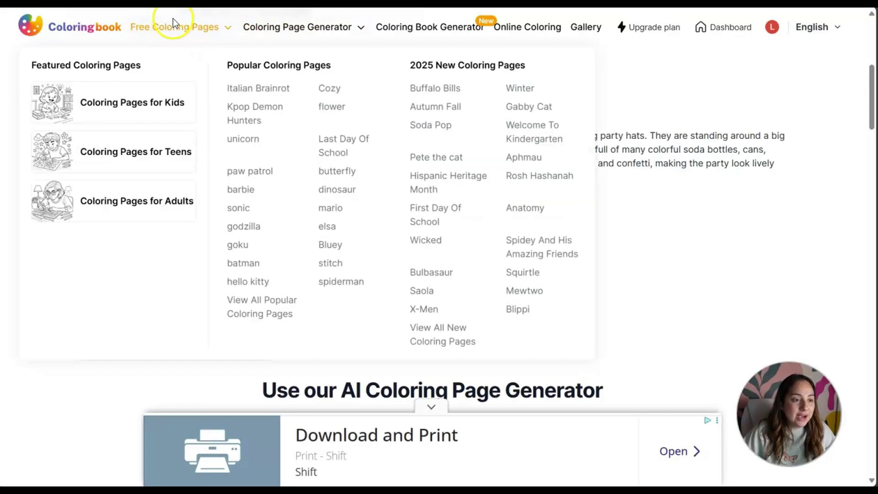
{"action": "left_click", "coordinate": [331, 90]}
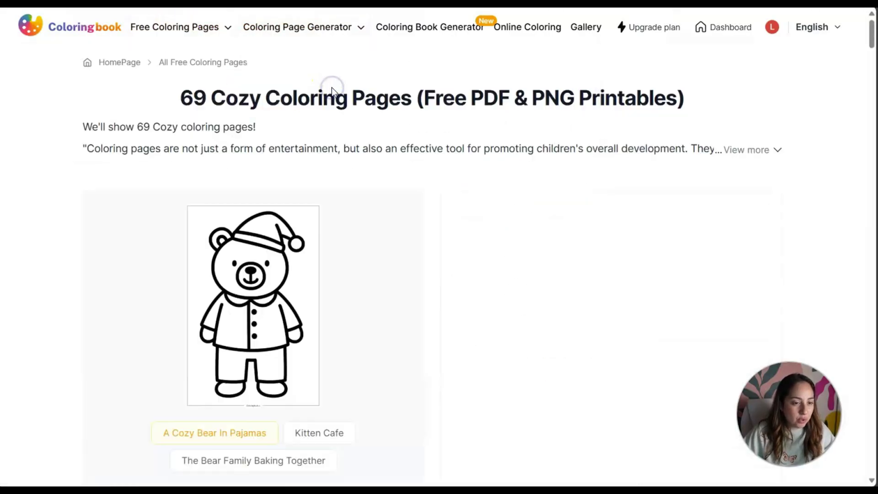
{"action": "scroll", "coordinate": [714, 247], "scroll_direction": "down", "scroll_amount": 15}
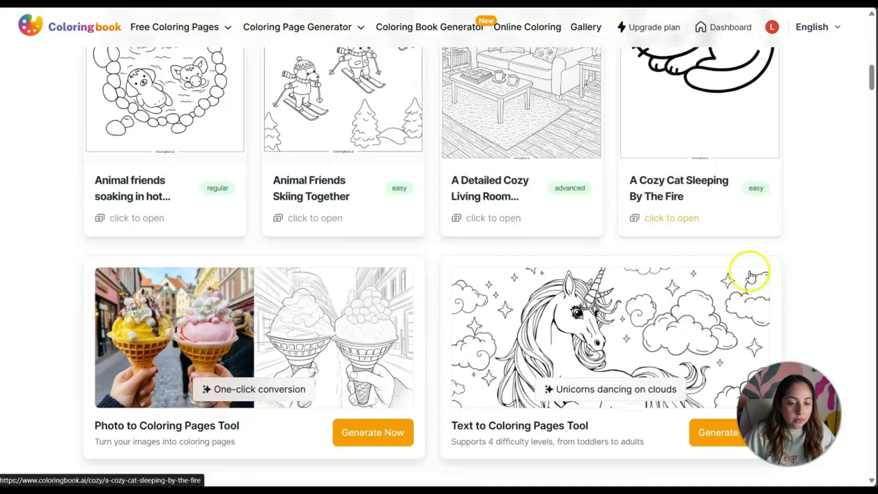
{"action": "scroll", "coordinate": [495, 186], "scroll_direction": "up", "scroll_amount": 3}
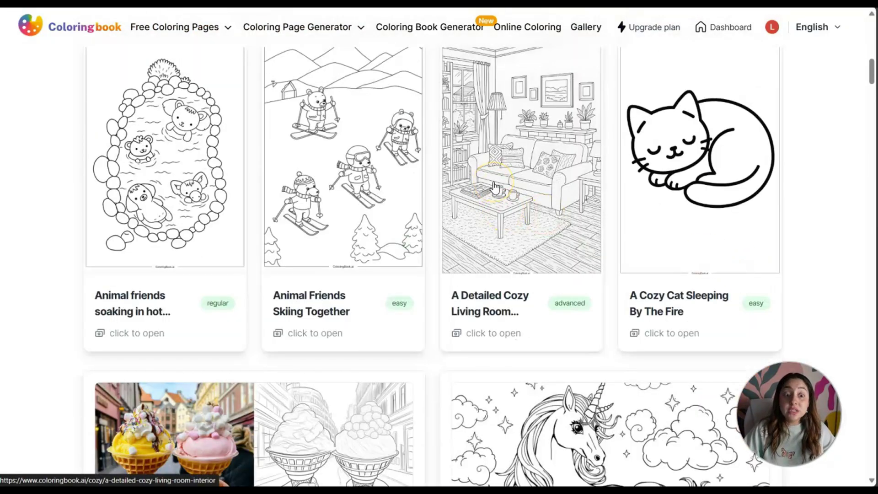
{"action": "scroll", "coordinate": [495, 186], "scroll_direction": "down", "scroll_amount": 20}
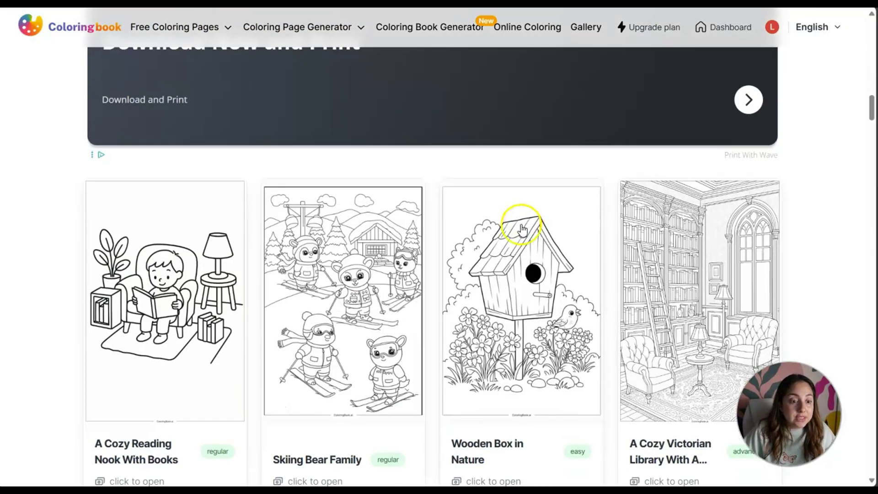
{"action": "scroll", "coordinate": [646, 251], "scroll_direction": "down", "scroll_amount": 7}
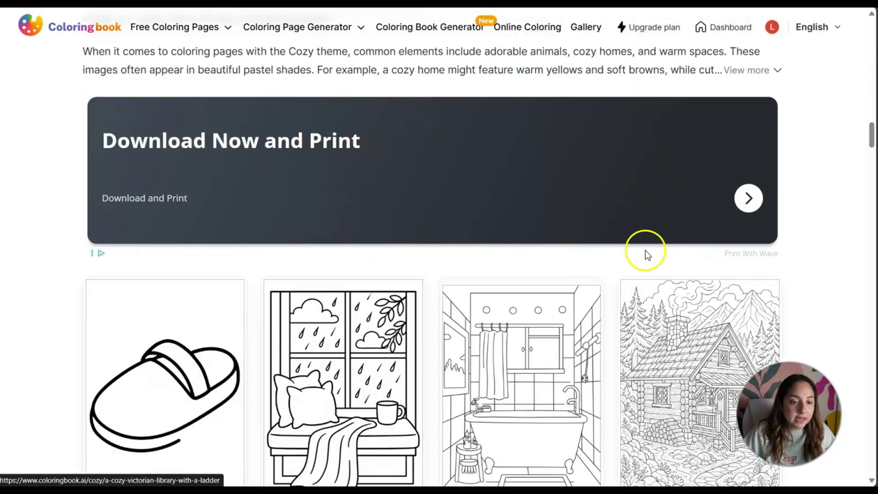
{"action": "scroll", "coordinate": [691, 251], "scroll_direction": "up", "scroll_amount": 7}
Open the Cozy Victorian Library With A Ladder page and look over its details
{"action": "left_click", "coordinate": [728, 175]}
{"action": "scroll", "coordinate": [525, 219], "scroll_direction": "down", "scroll_amount": 10}
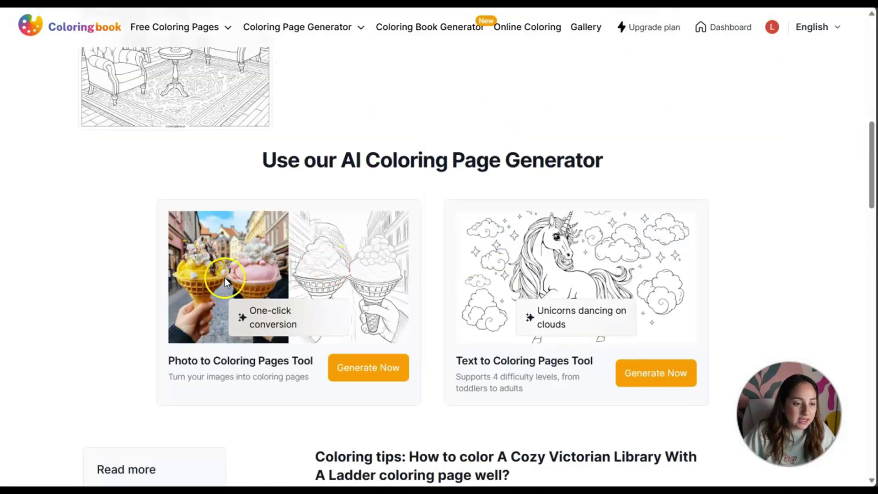
{"action": "scroll", "coordinate": [224, 278], "scroll_direction": "up", "scroll_amount": 3}
{"action": "scroll", "coordinate": [173, 281], "scroll_direction": "up", "scroll_amount": 5}
{"action": "scroll", "coordinate": [313, 323], "scroll_direction": "down", "scroll_amount": 3}
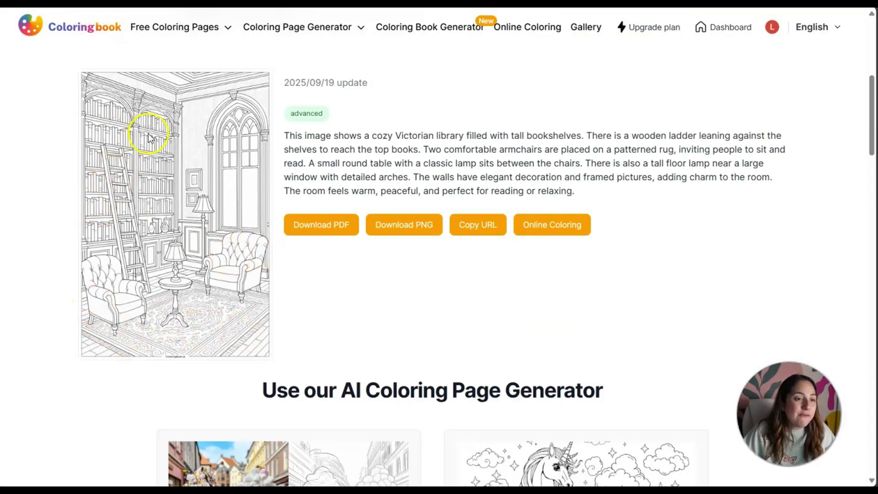
{"action": "scroll", "coordinate": [196, 252], "scroll_direction": "down", "scroll_amount": 1}
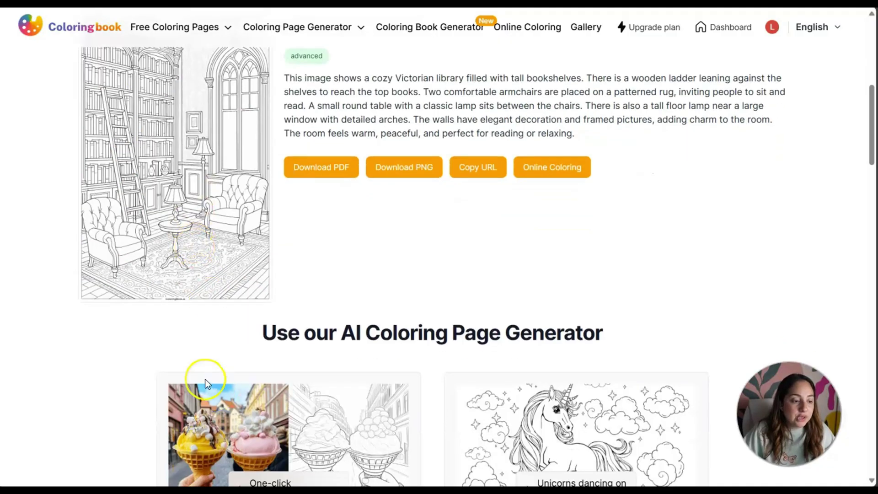
{"action": "scroll", "coordinate": [195, 196], "scroll_direction": "up", "scroll_amount": 4}
{"action": "scroll", "coordinate": [200, 217], "scroll_direction": "down", "scroll_amount": 4}
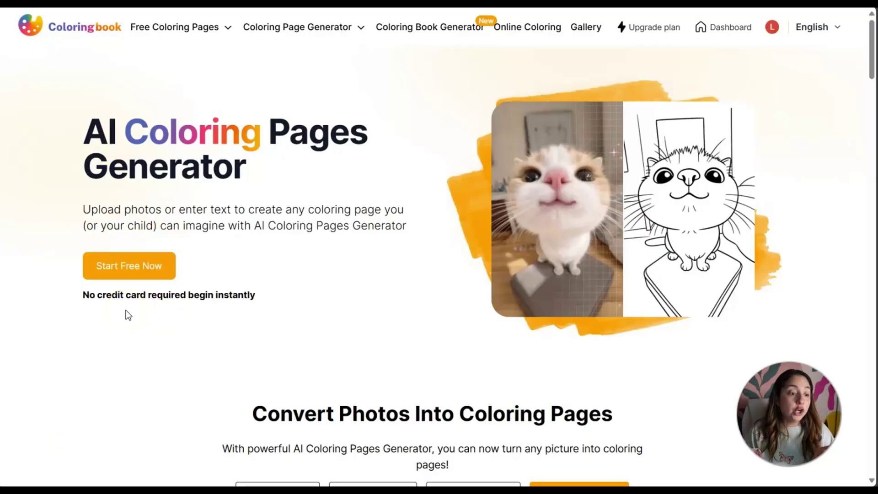
Open the pricing page with credit top-up packs and plans from Starter $6.99 to Business $69.99/month
{"action": "left_click", "coordinate": [158, 306]}
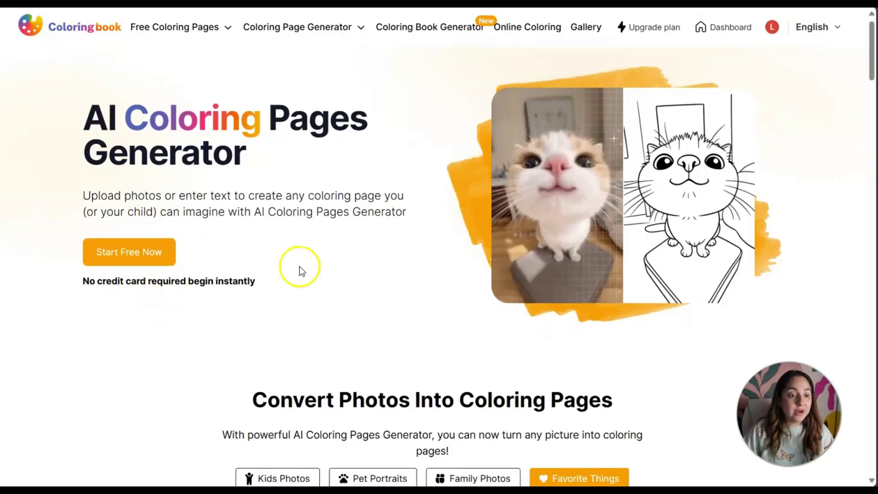
{"action": "scroll", "coordinate": [297, 267], "scroll_direction": "down", "scroll_amount": 12}
{"action": "scroll", "coordinate": [393, 286], "scroll_direction": "up", "scroll_amount": 12}
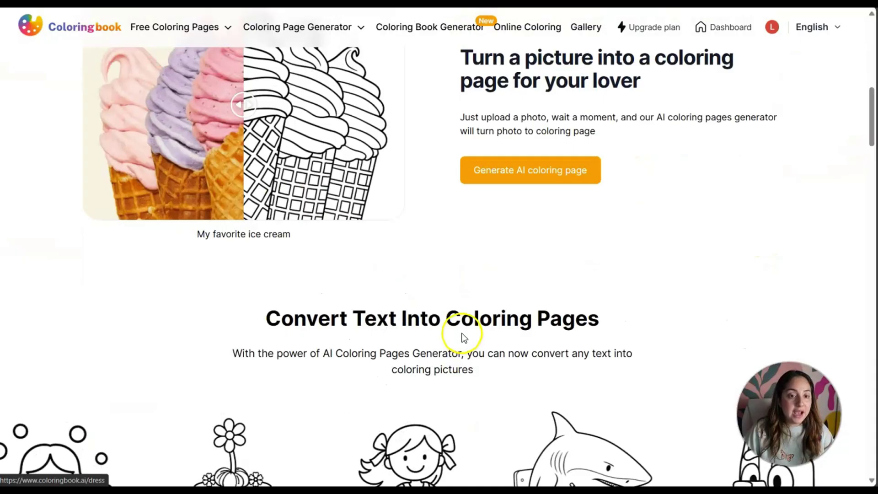
{"action": "left_click", "coordinate": [642, 25]}
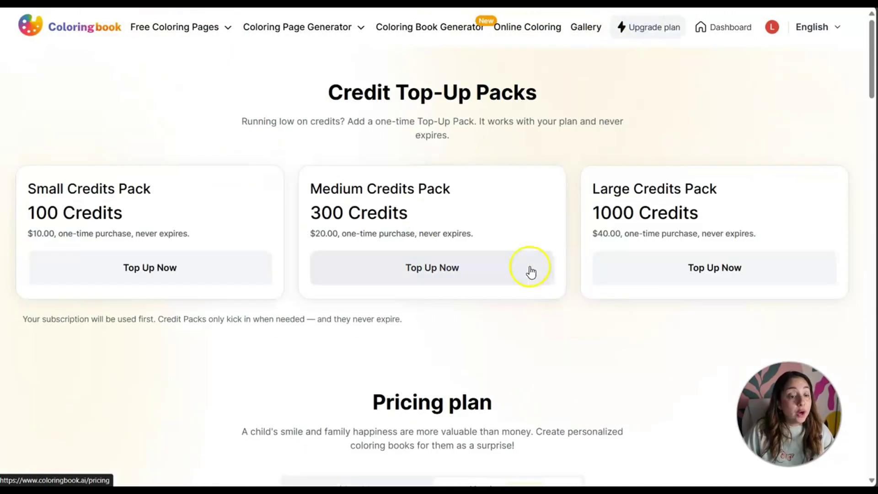
{"action": "scroll", "coordinate": [578, 279], "scroll_direction": "down", "scroll_amount": 7}
{"action": "scroll", "coordinate": [599, 302], "scroll_direction": "up", "scroll_amount": 7}
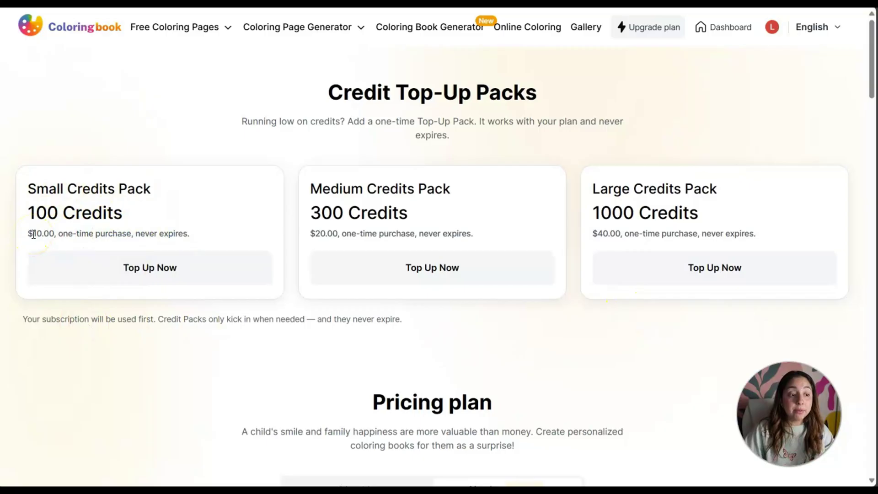
{"action": "scroll", "coordinate": [432, 281], "scroll_direction": "down", "scroll_amount": 10}
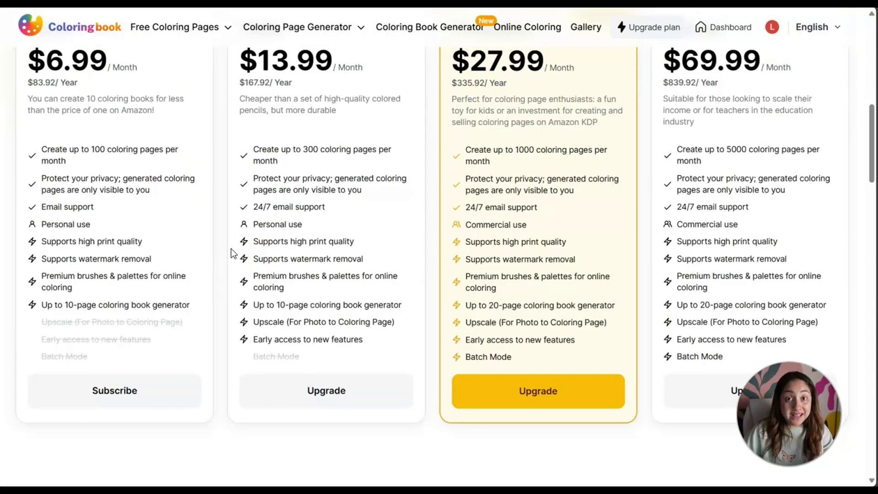
{"action": "scroll", "coordinate": [222, 215], "scroll_direction": "up", "scroll_amount": 1}
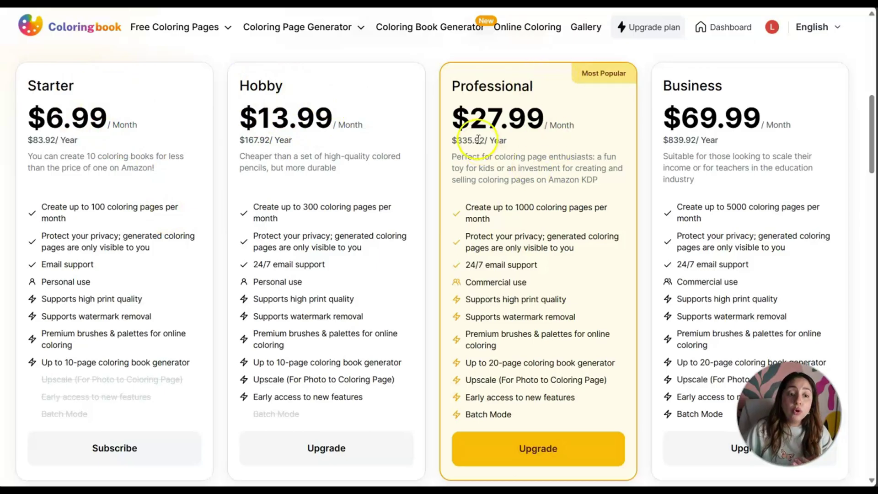
{"action": "scroll", "coordinate": [603, 358], "scroll_direction": "up", "scroll_amount": 10}
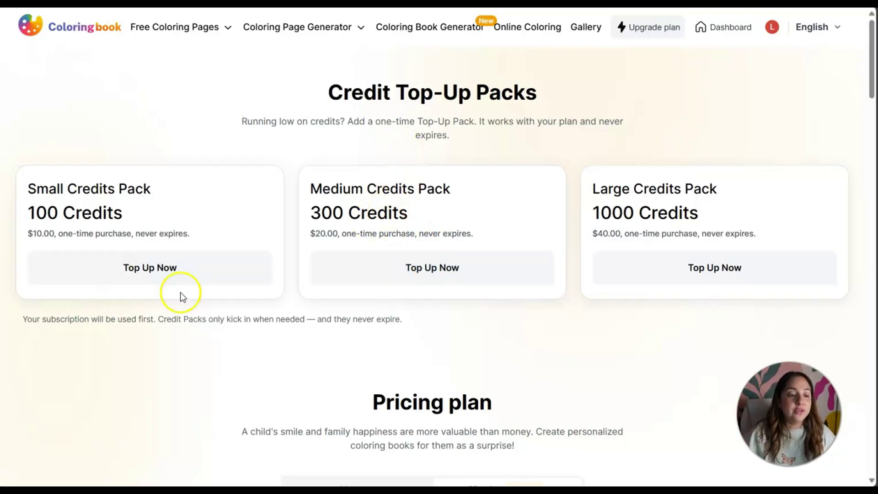
{"action": "scroll", "coordinate": [556, 111], "scroll_direction": "down", "scroll_amount": 2}
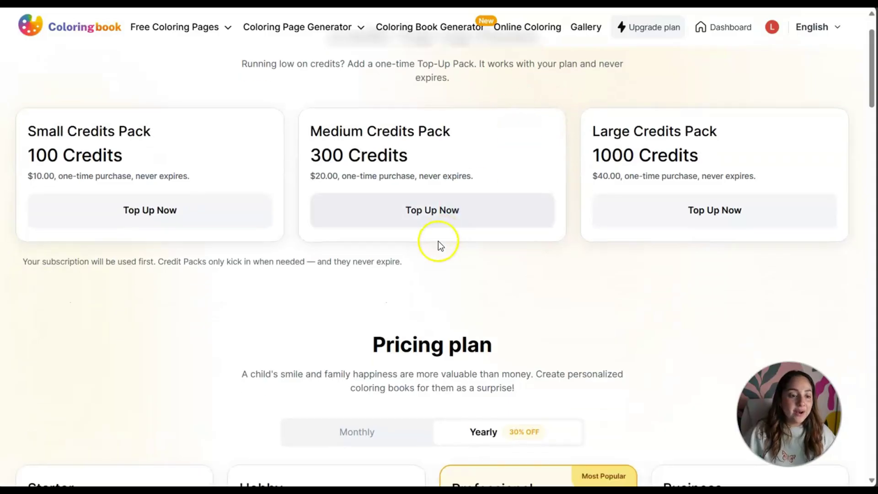